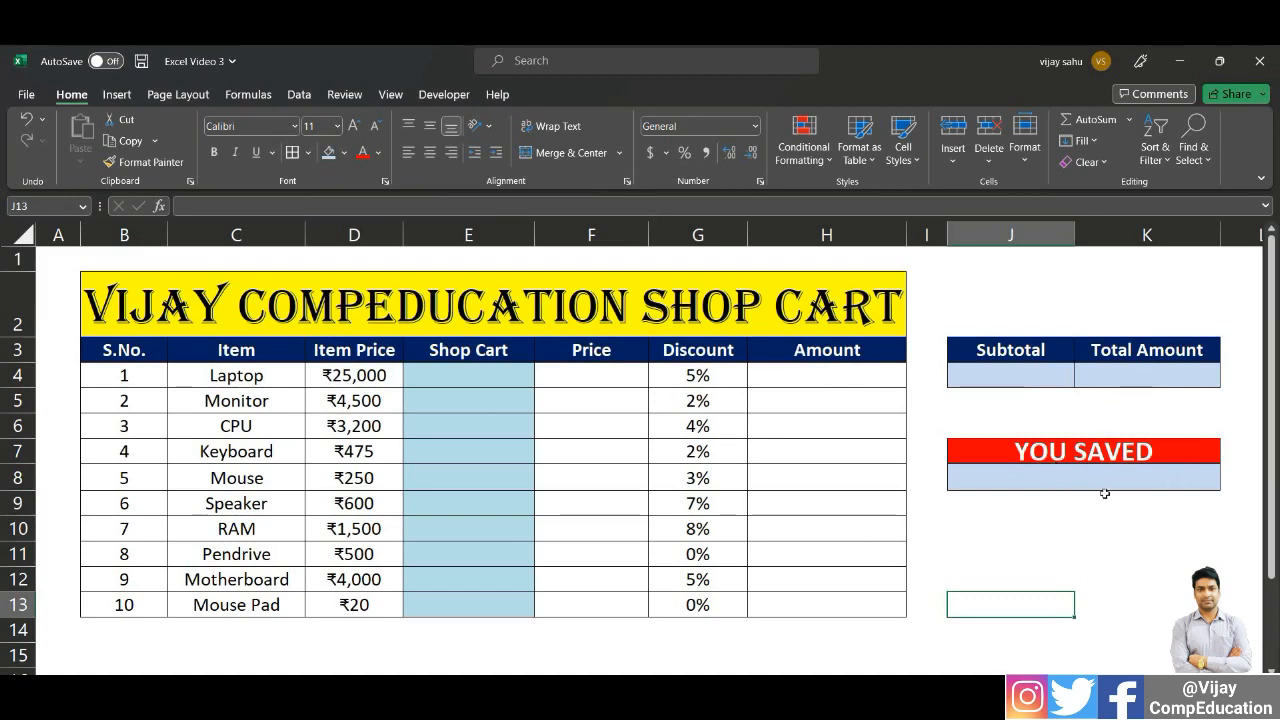
left_click(1074, 528)
left_click(1066, 480)
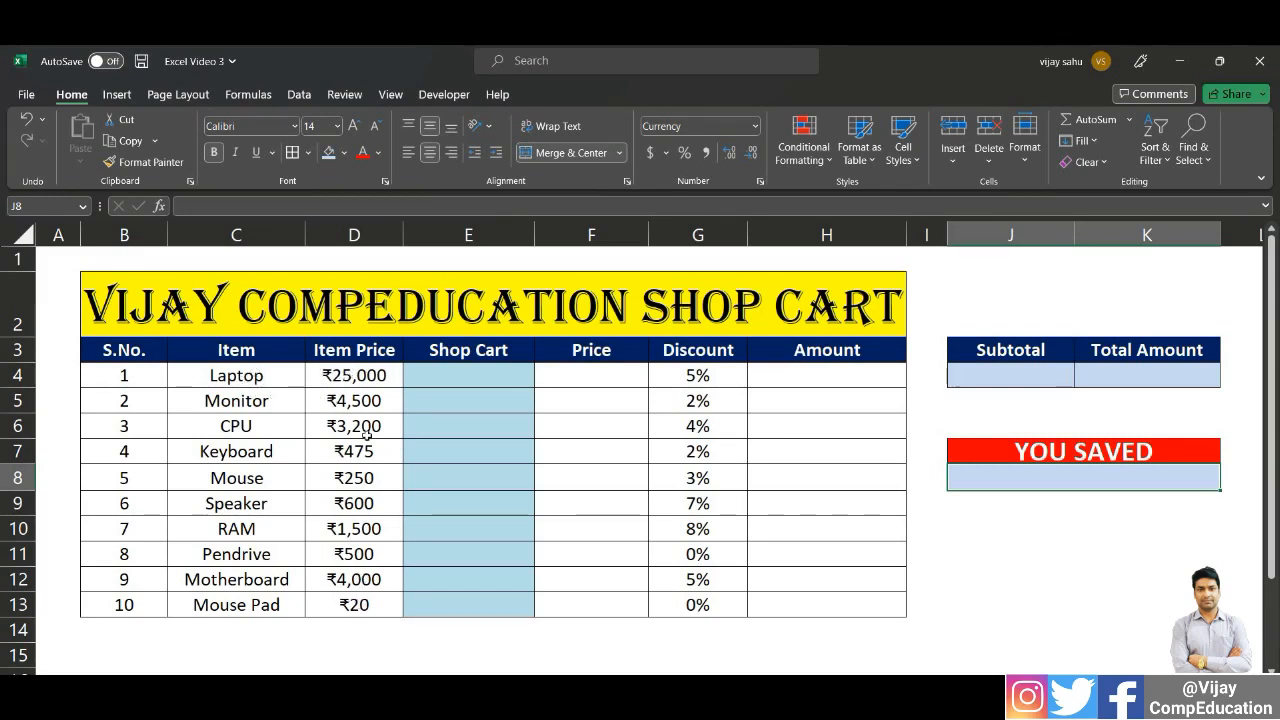
Enter the Shop Cart quantities for Laptop through Mouse in E4:E8 as 2, 5, 5, 6 and 6
left_click(463, 388)
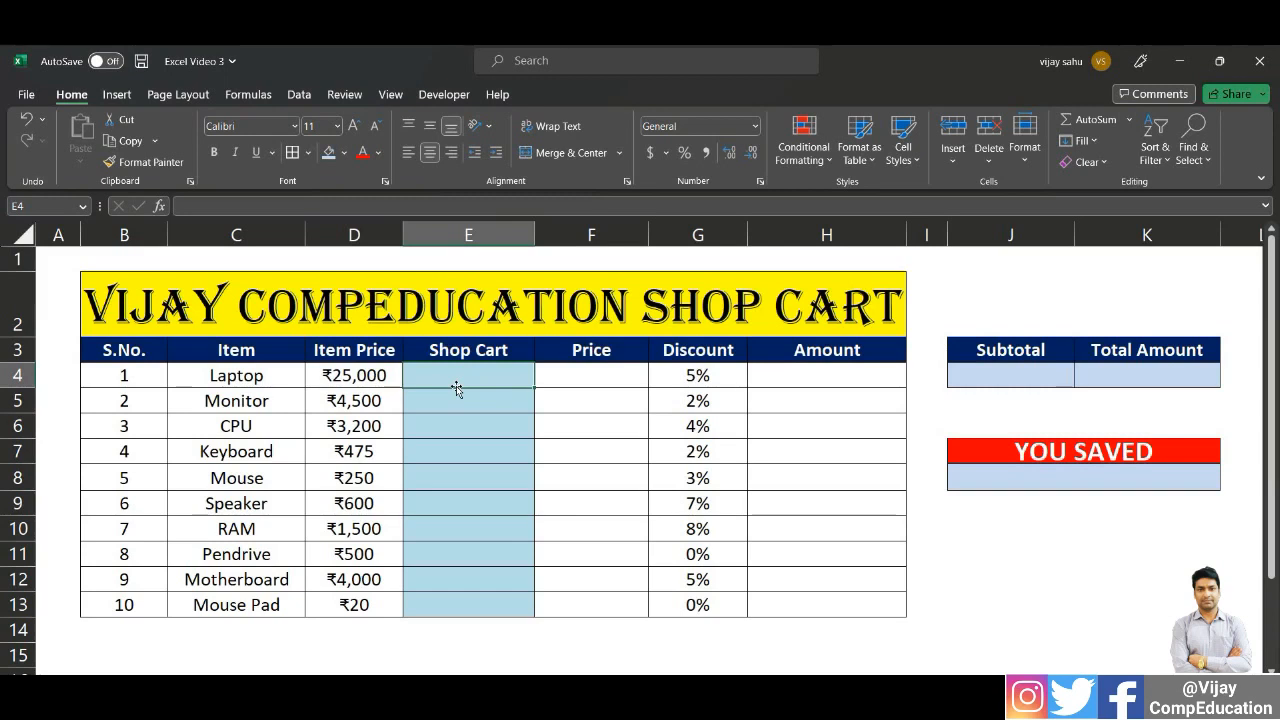
type("2")
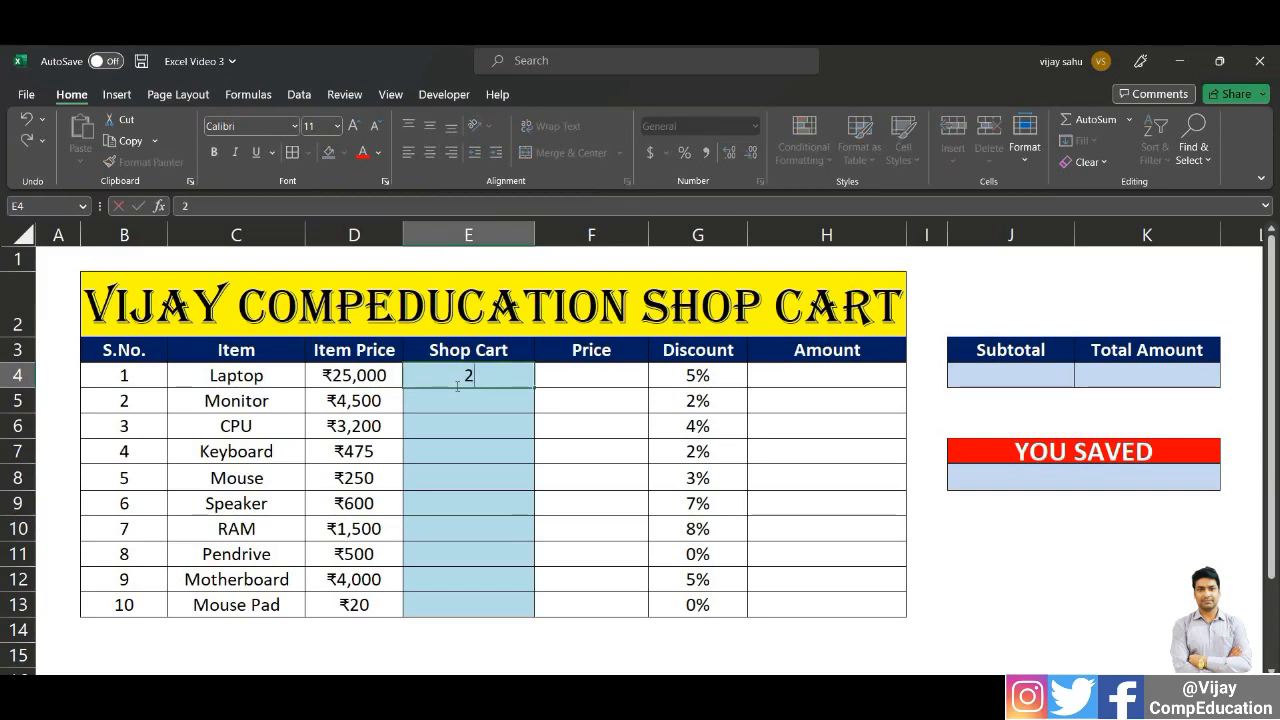
key("Return")
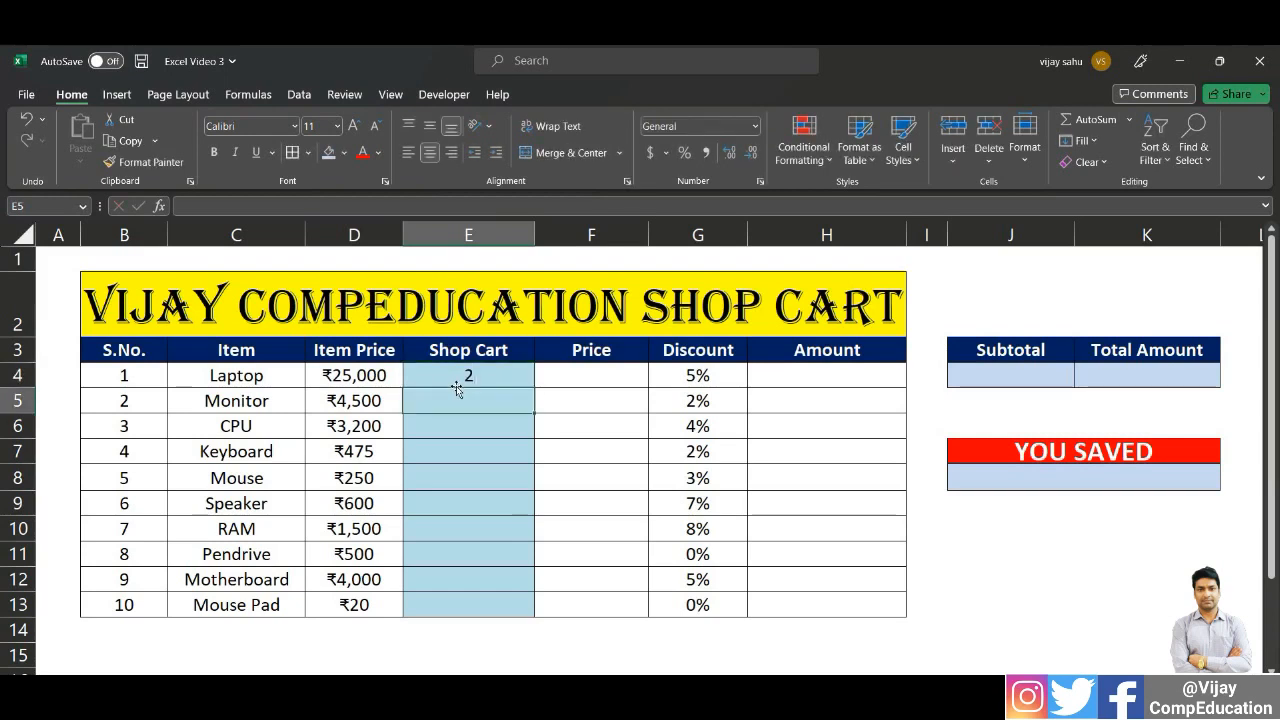
type("5")
key("Return")
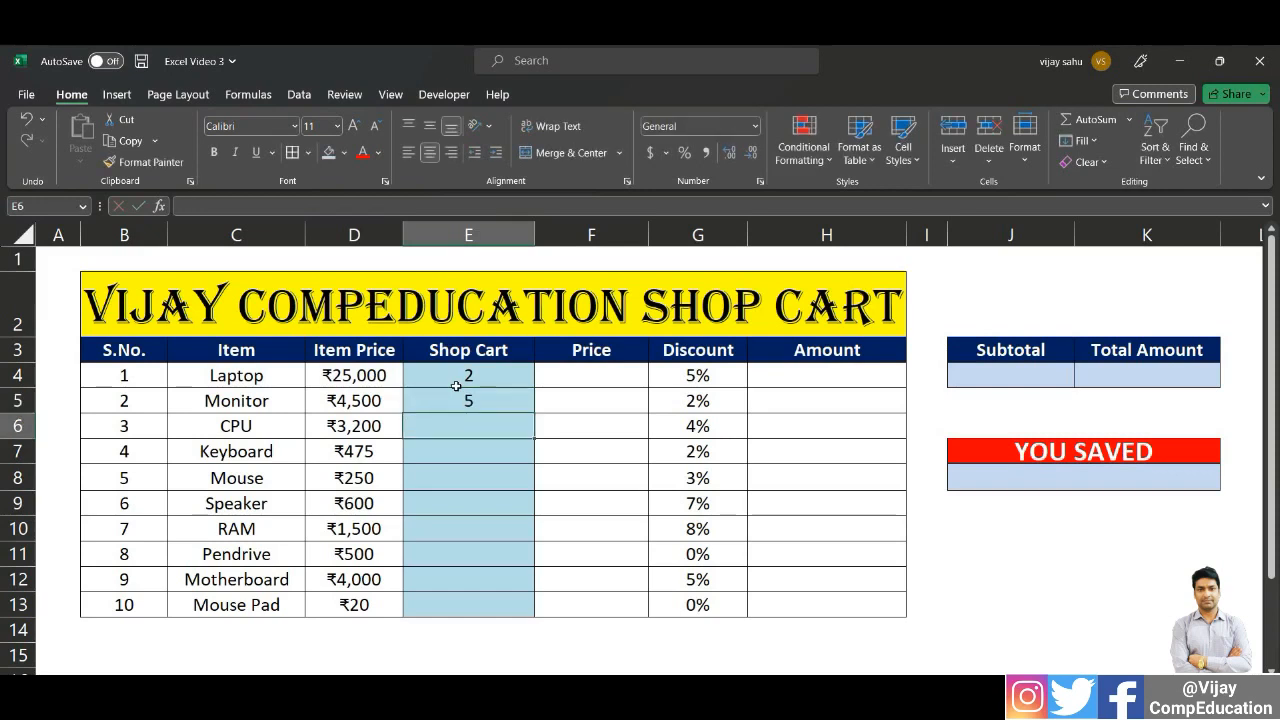
type("5")
key("Return")
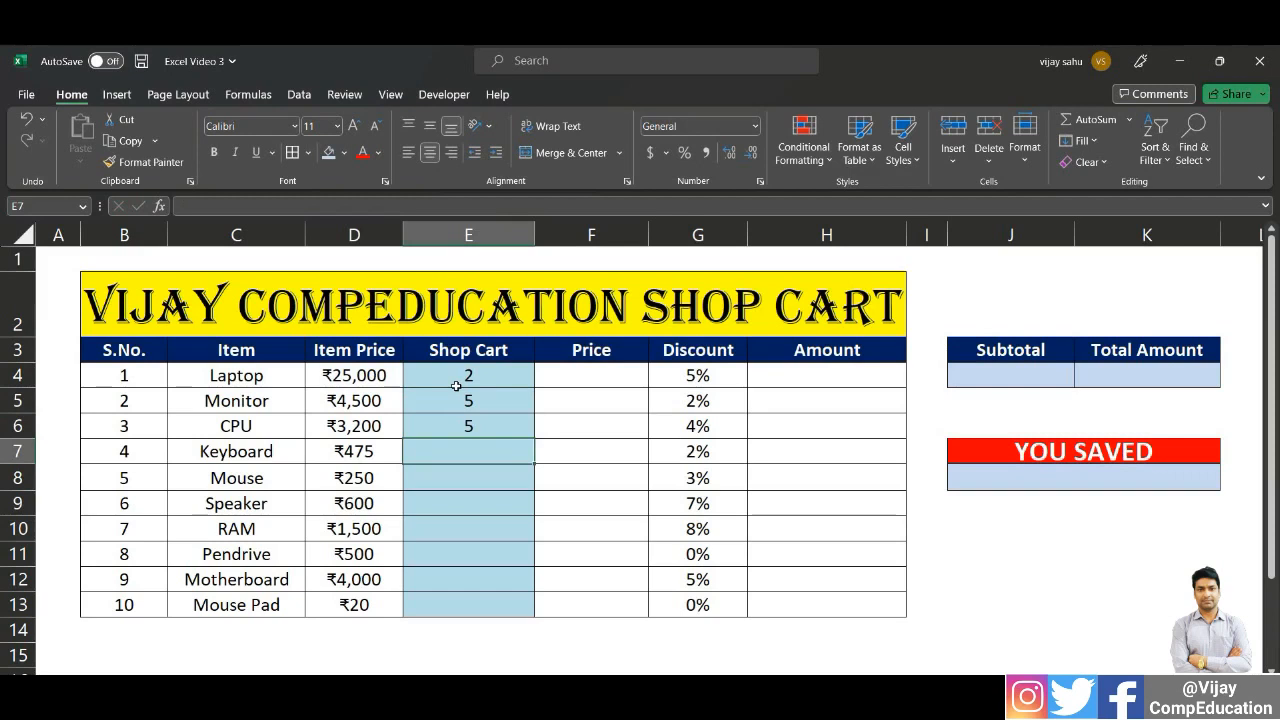
type("6")
key("Return")
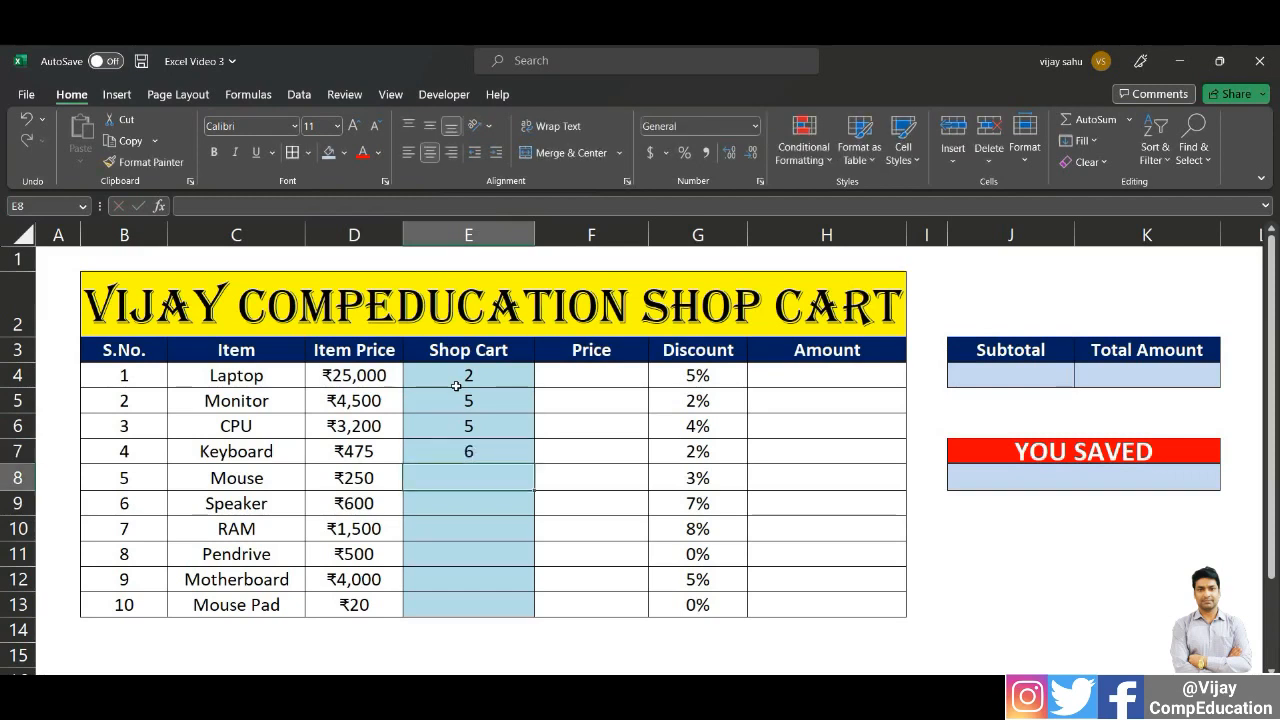
type("6")
key("Return")
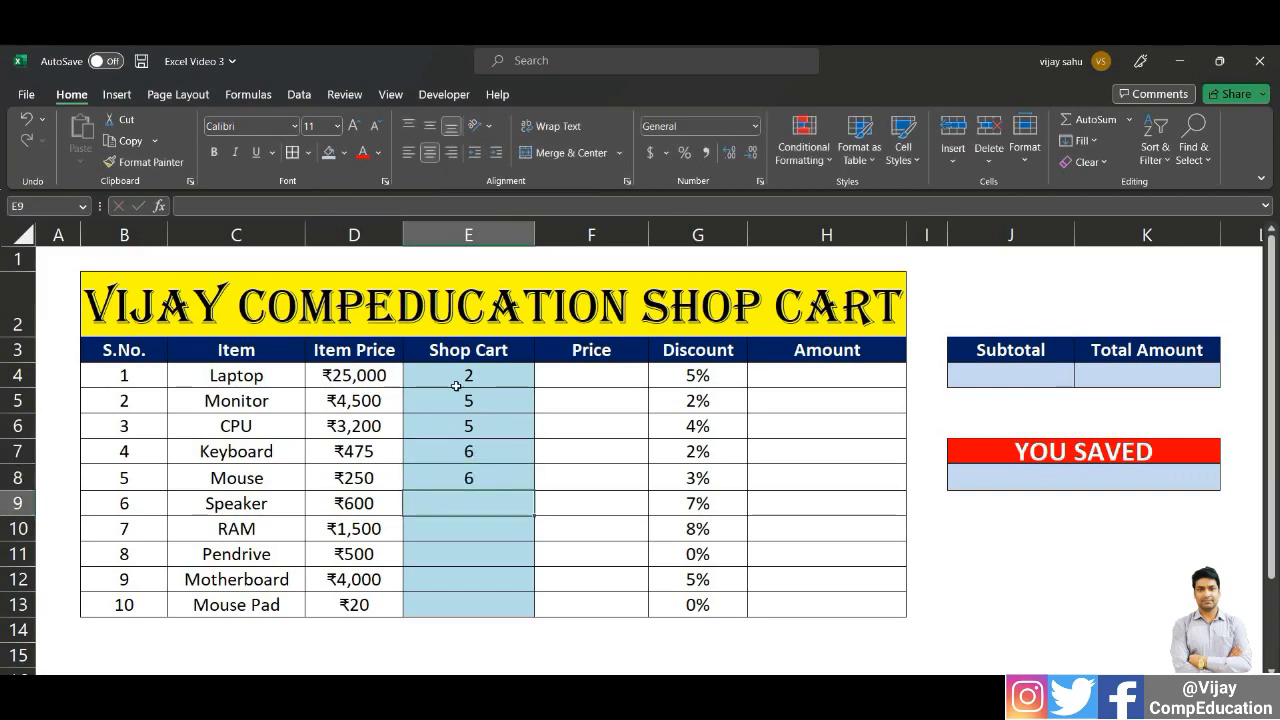
Enter the Shop Cart quantities for Speaker through Mouse Pad in E9:E13 as 8, 10, 12, 5 and 20
type("8")
key("Return")
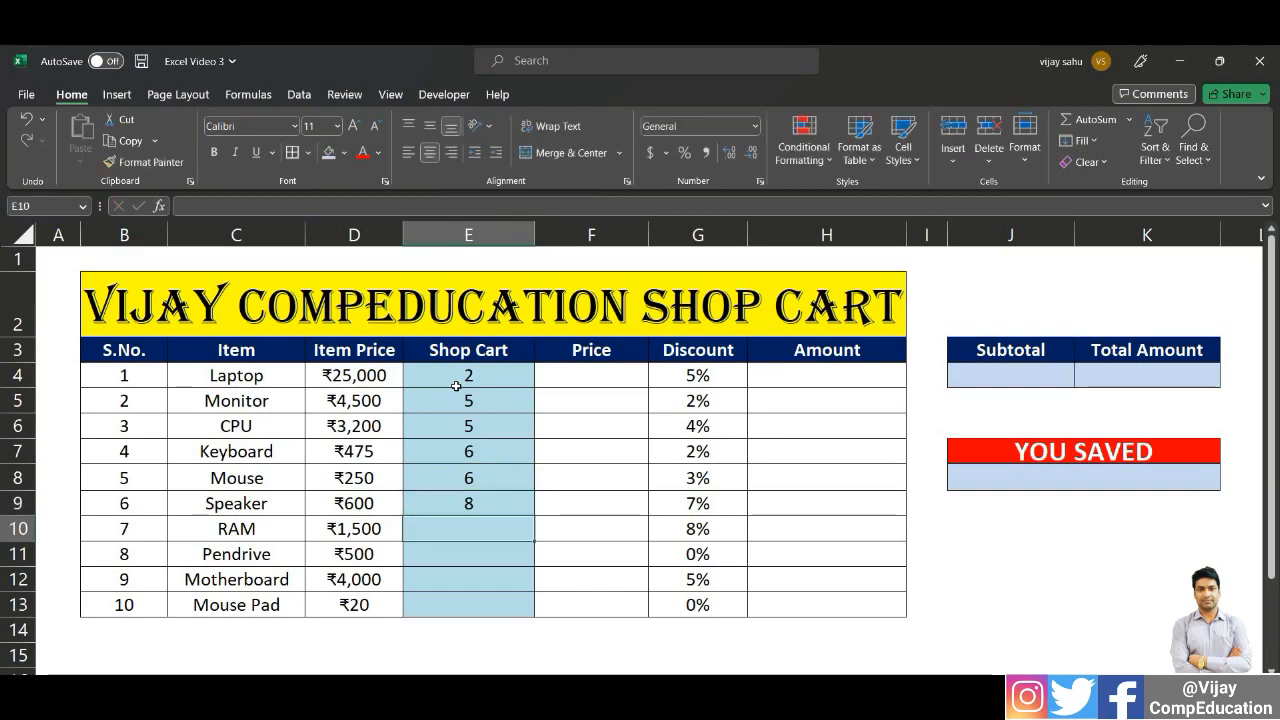
type("10")
key("Return")
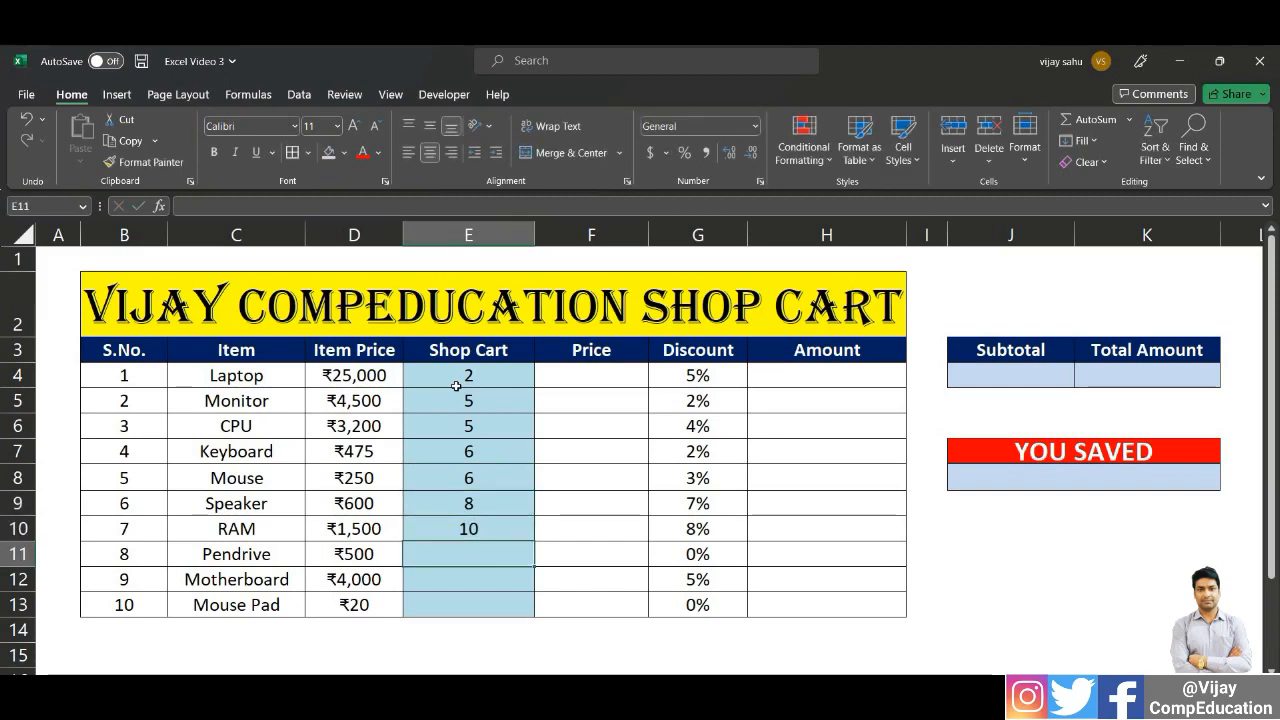
type("12")
key("Return")
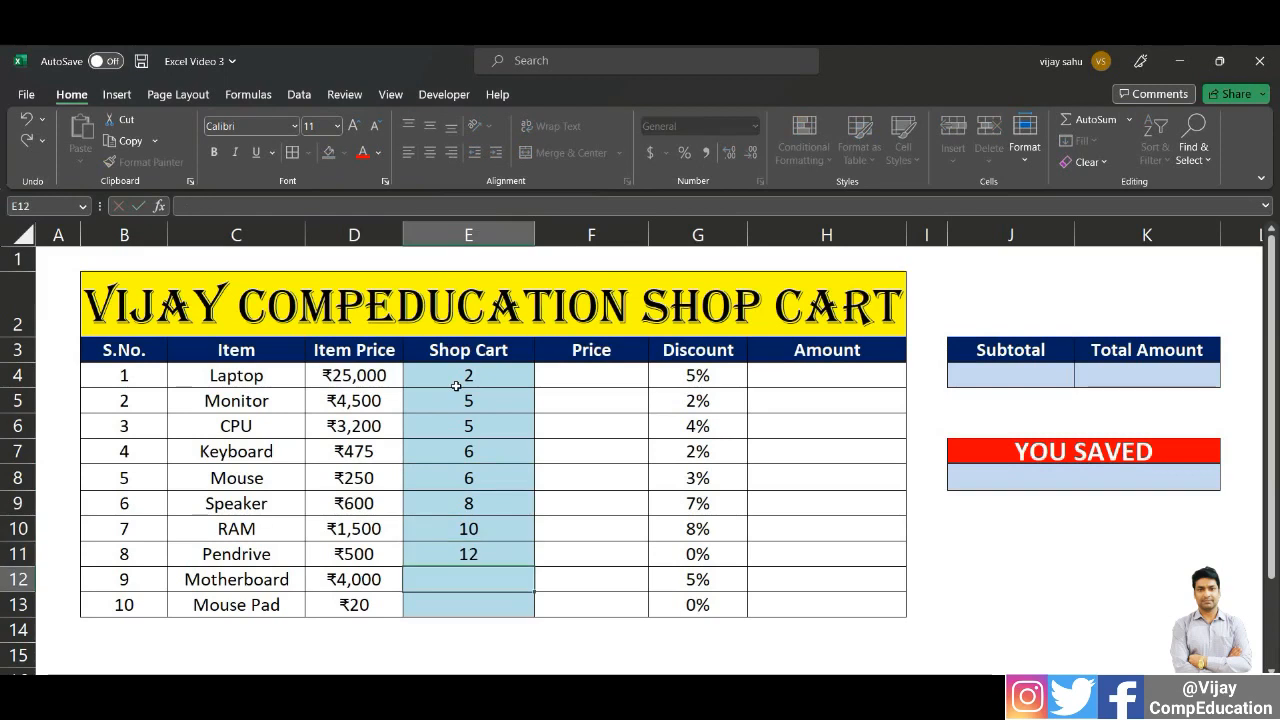
type("5")
key("Return")
type("20")
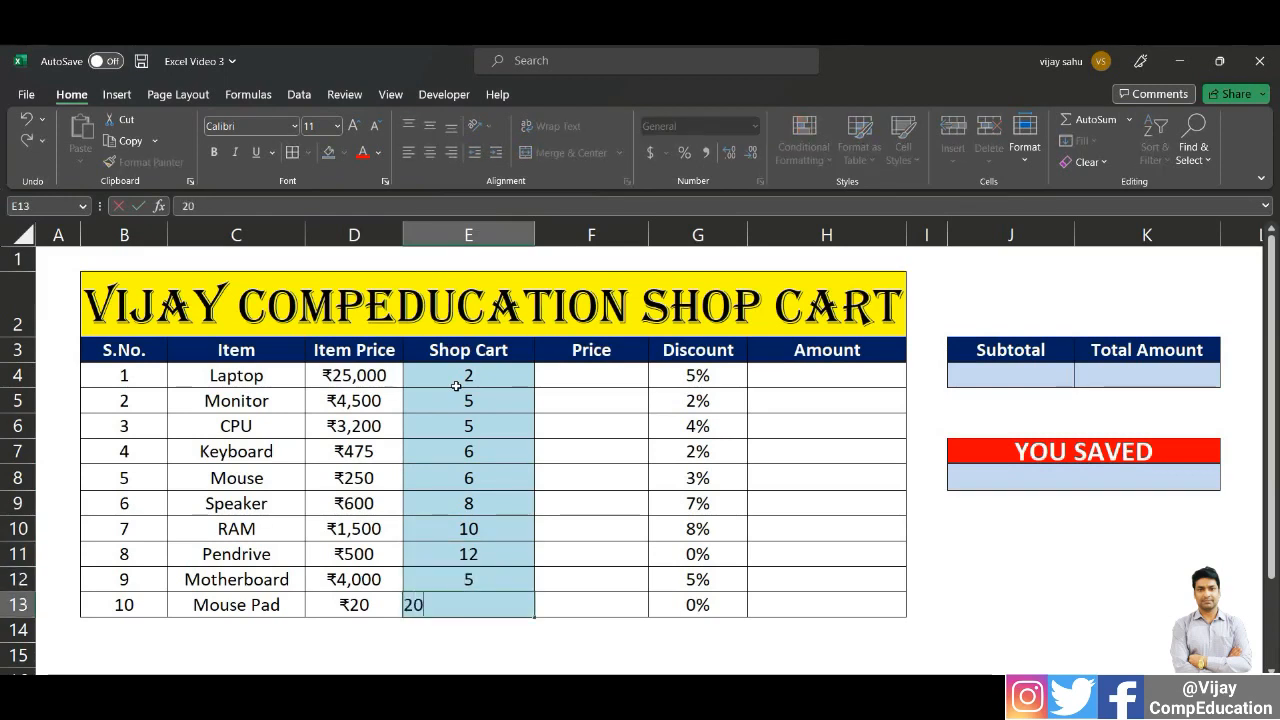
key("Return")
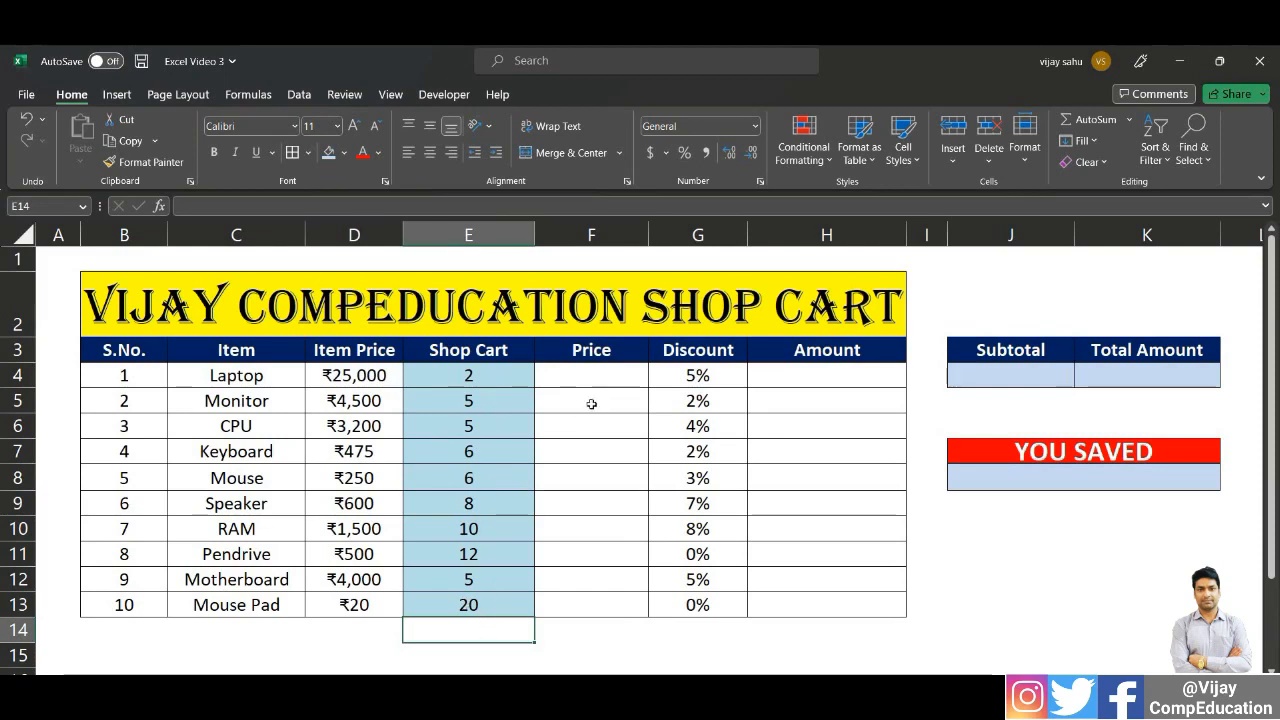
Calculate the Laptop's Price in F4 with =D4*E4 and fill the formula down through F13
left_click(595, 374)
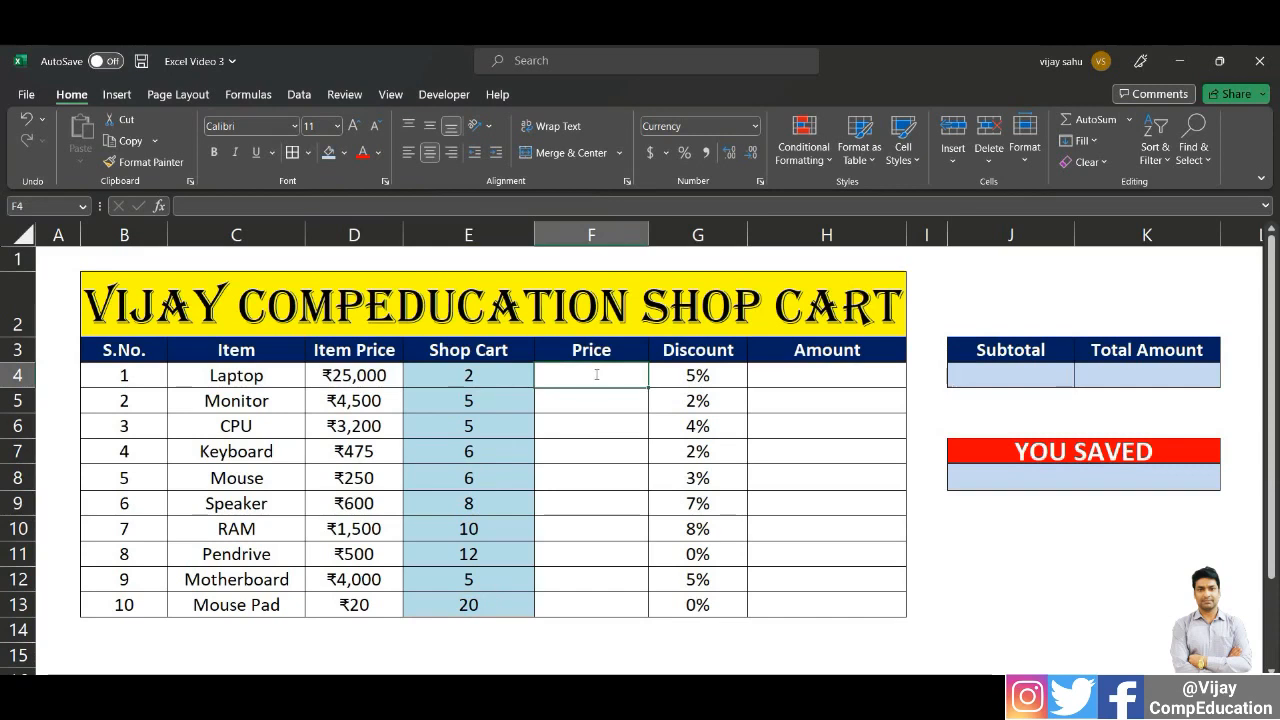
type("=")
key("Left")
key("Left")
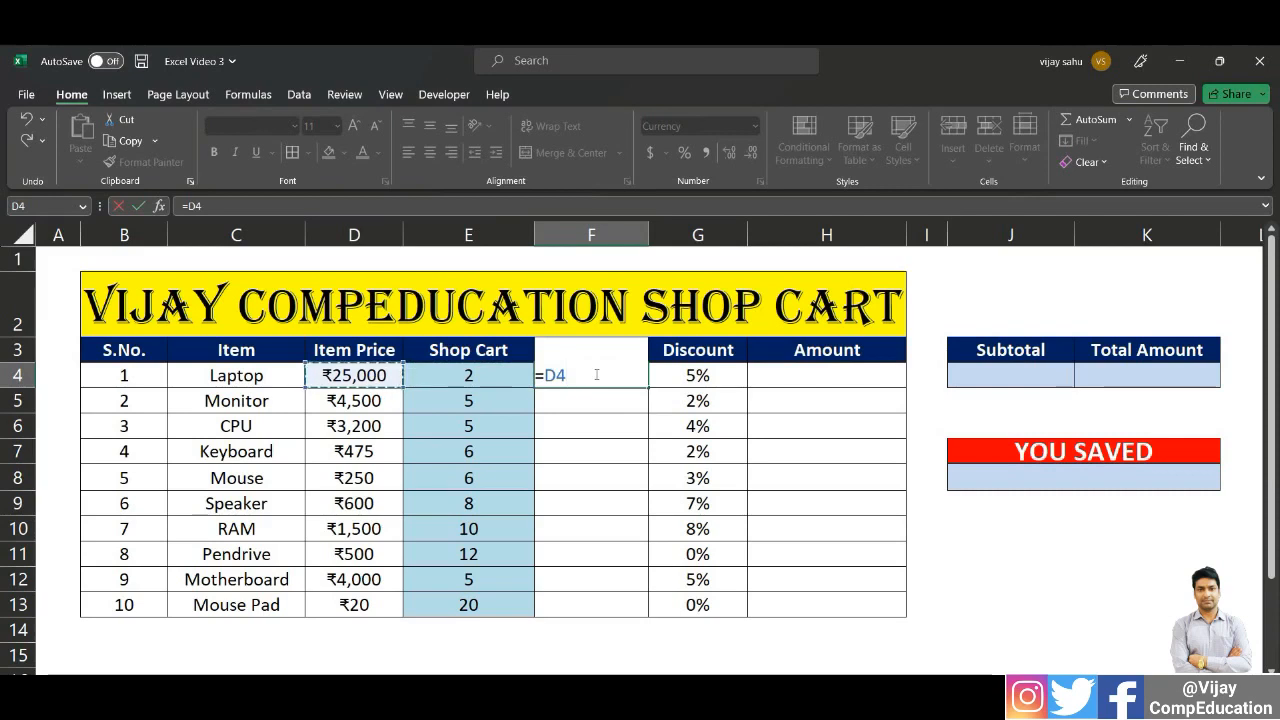
type("*")
key("Left")
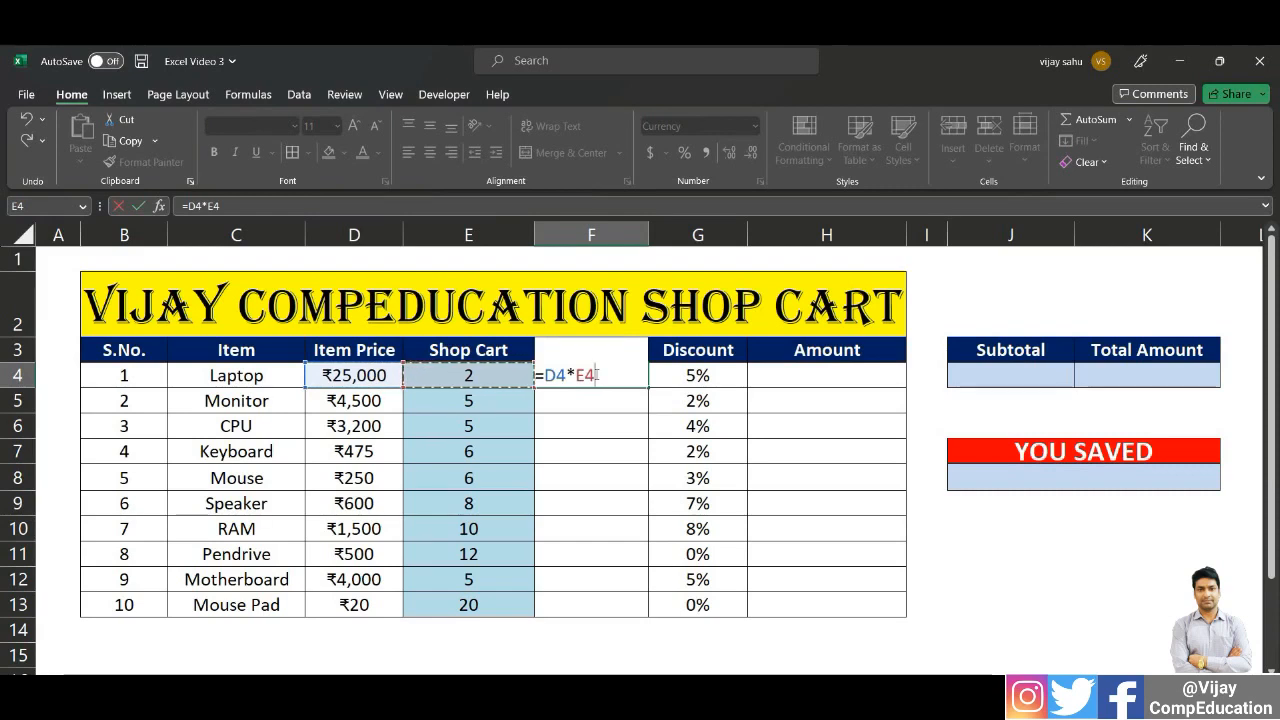
key("Return")
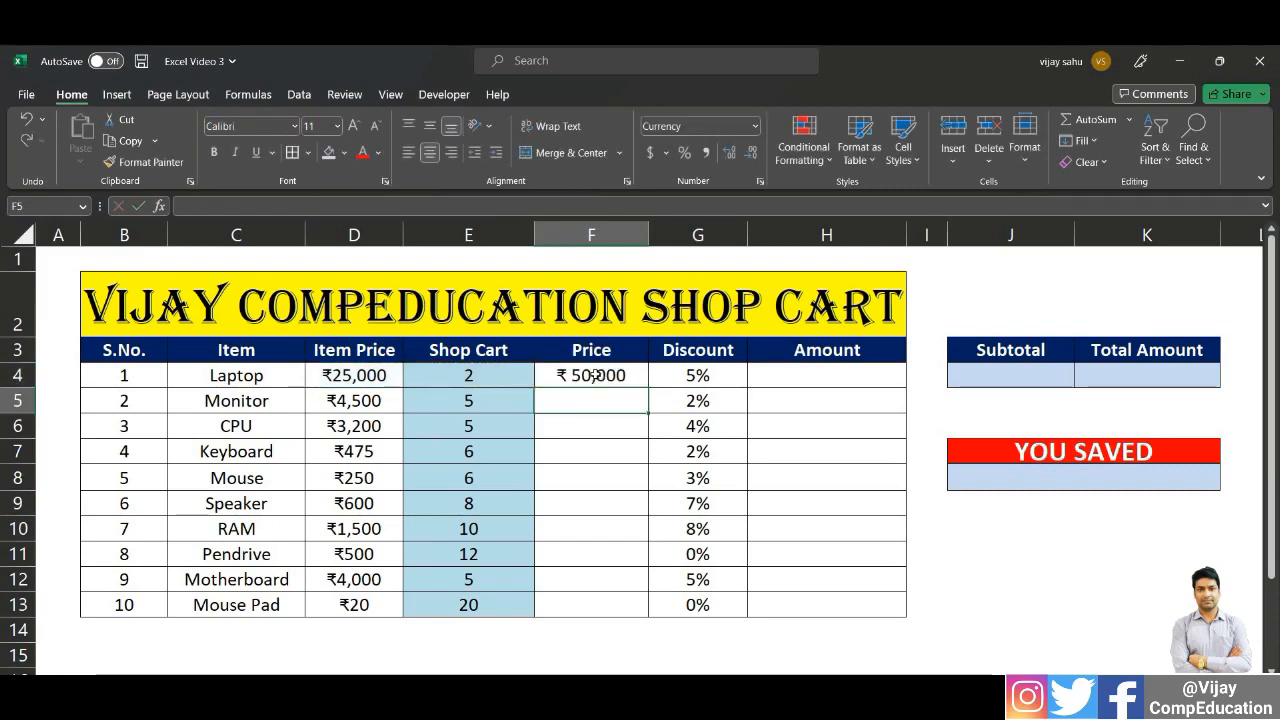
left_click(595, 374)
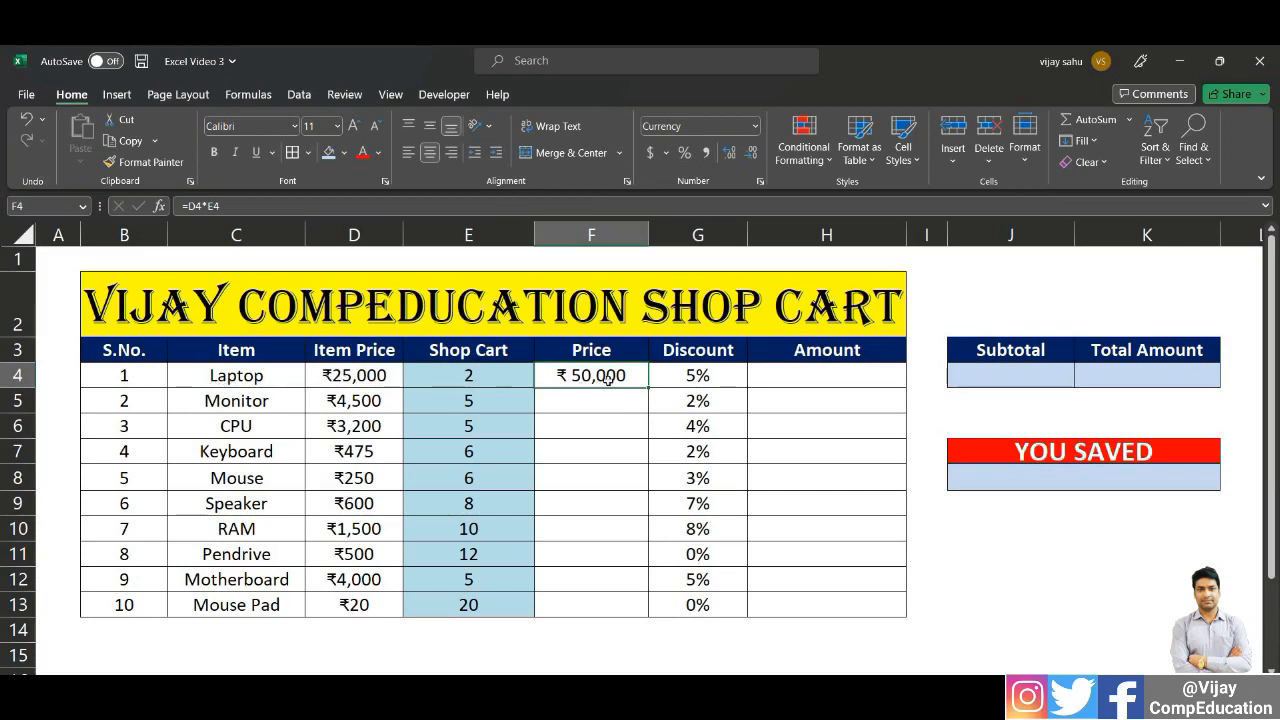
left_click_drag(649, 388, 647, 615)
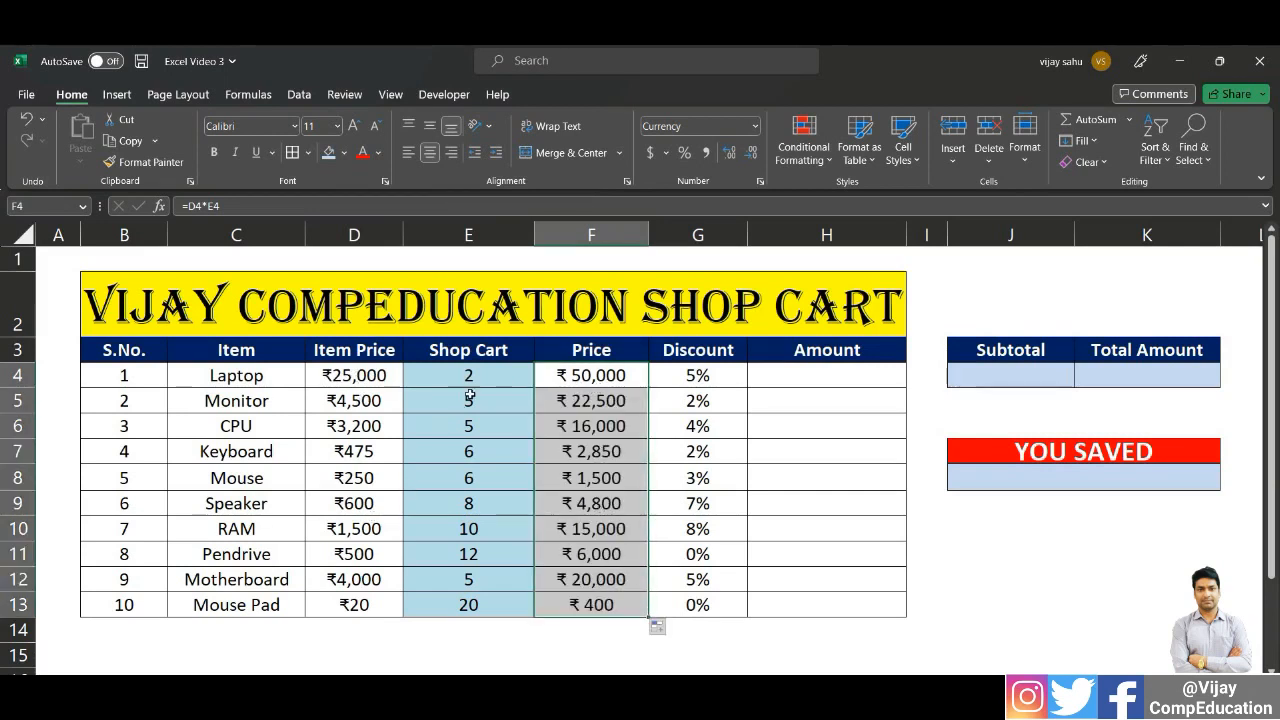
left_click(605, 596)
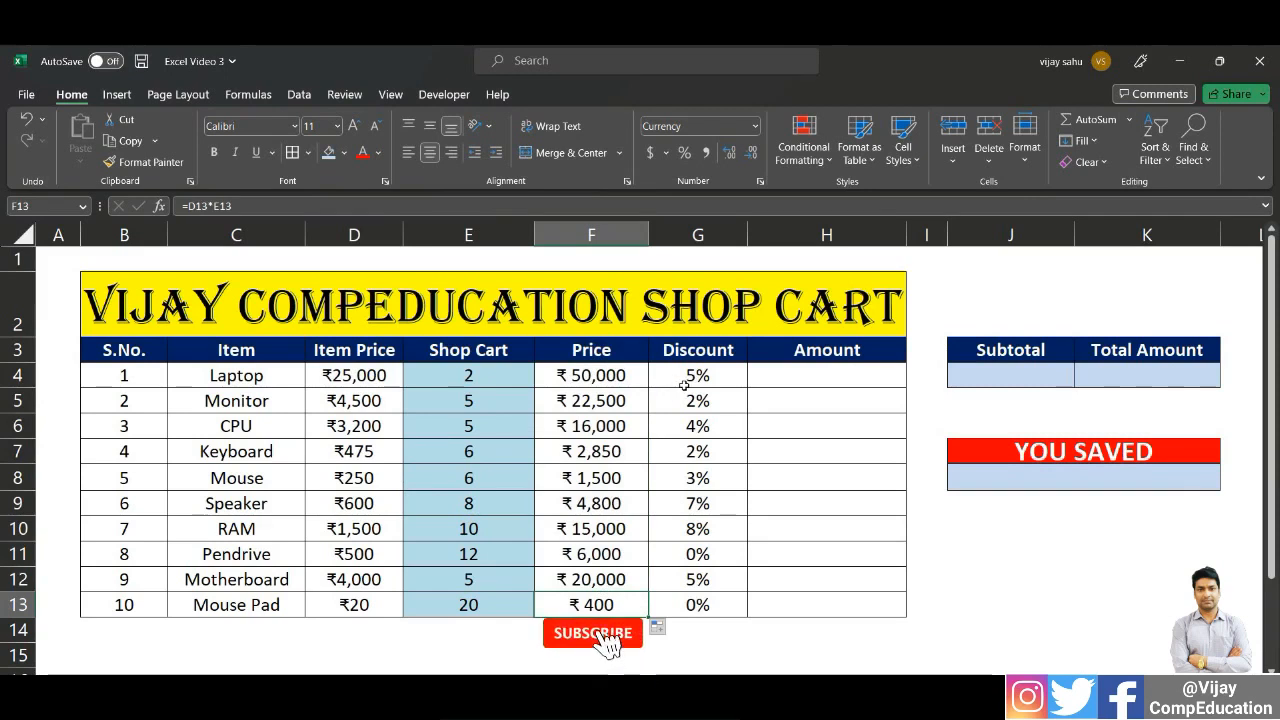
Calculate the Laptop's discounted Amount in H4 with =F4-(F4*G4) and fill the formula down through H13
left_click(800, 381)
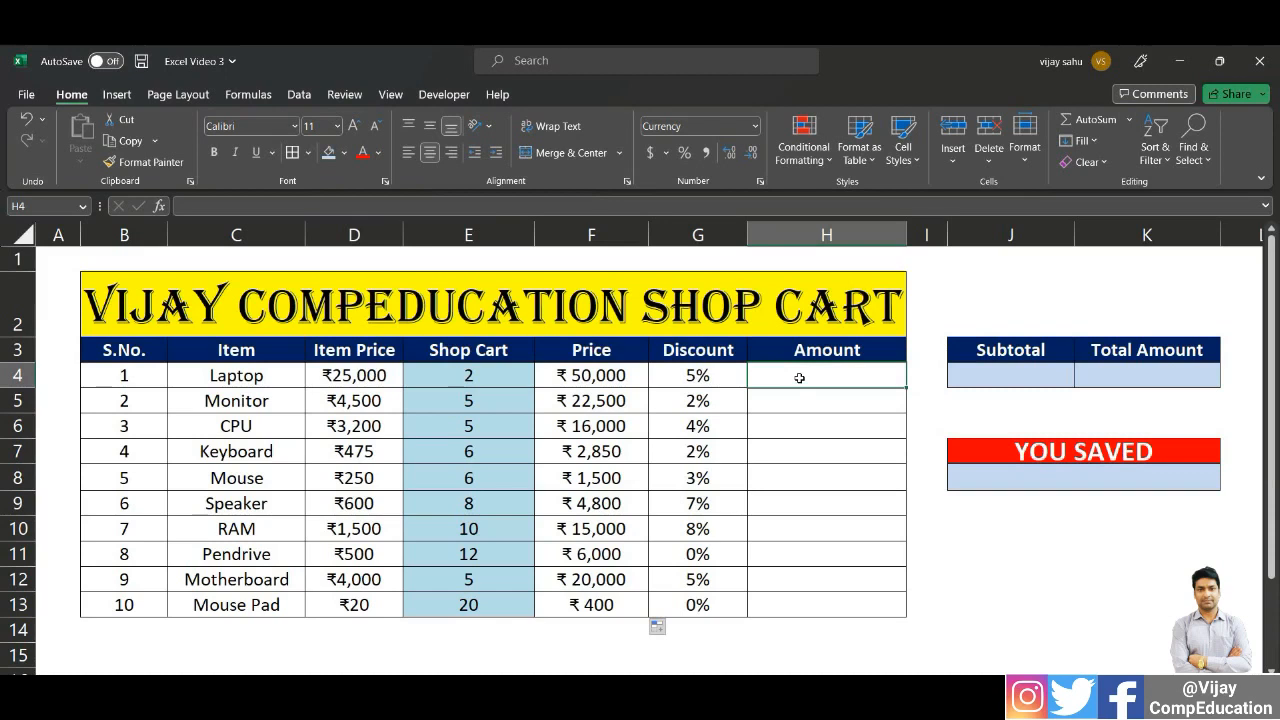
type("=")
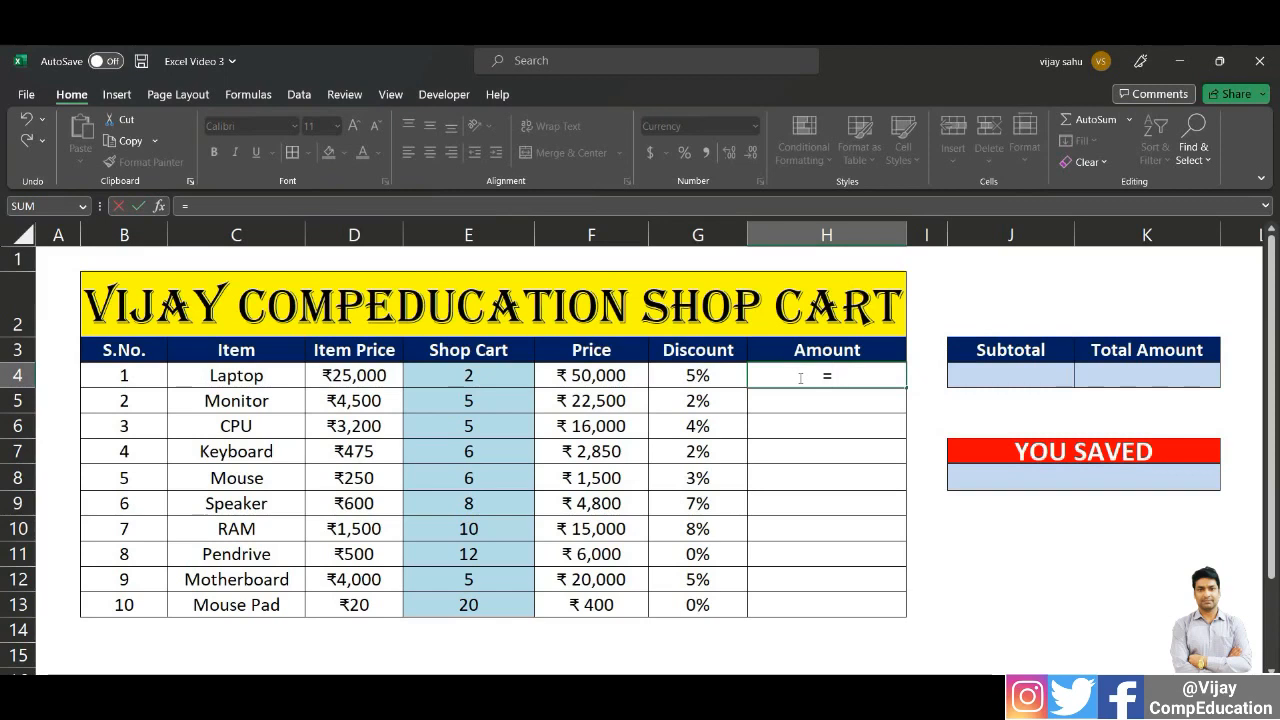
key("Left")
key("Left")
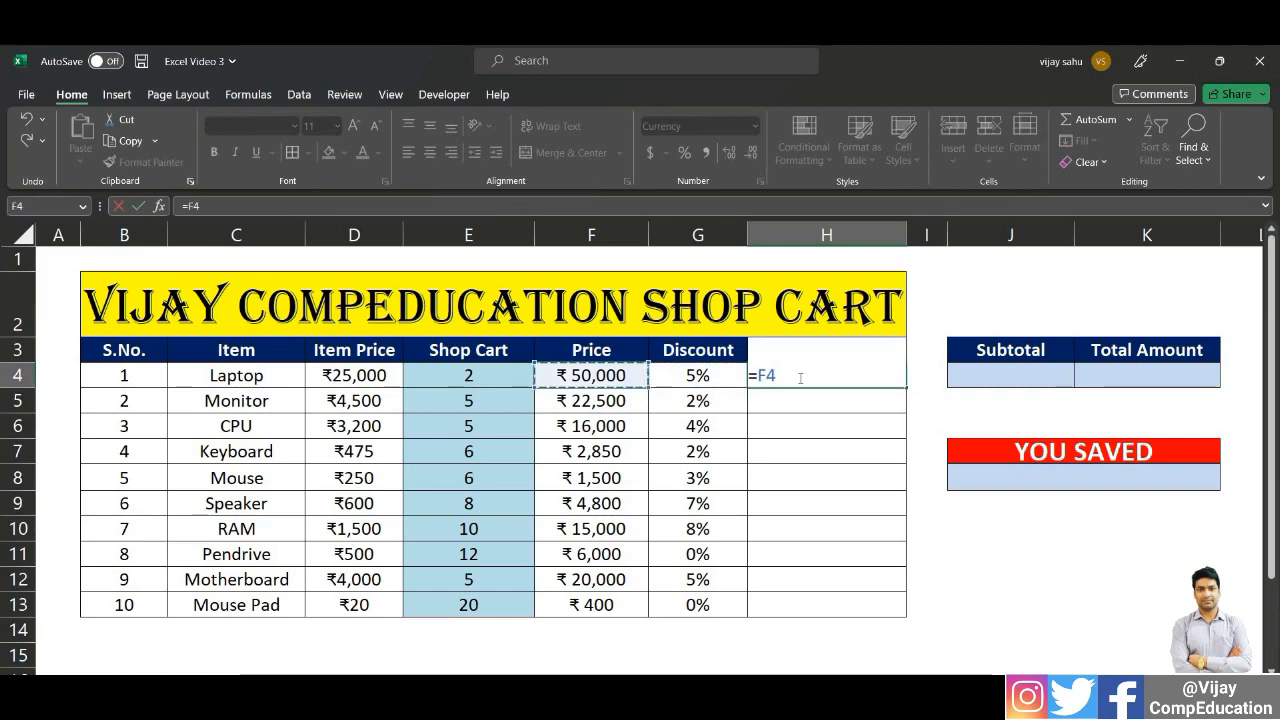
type("-(")
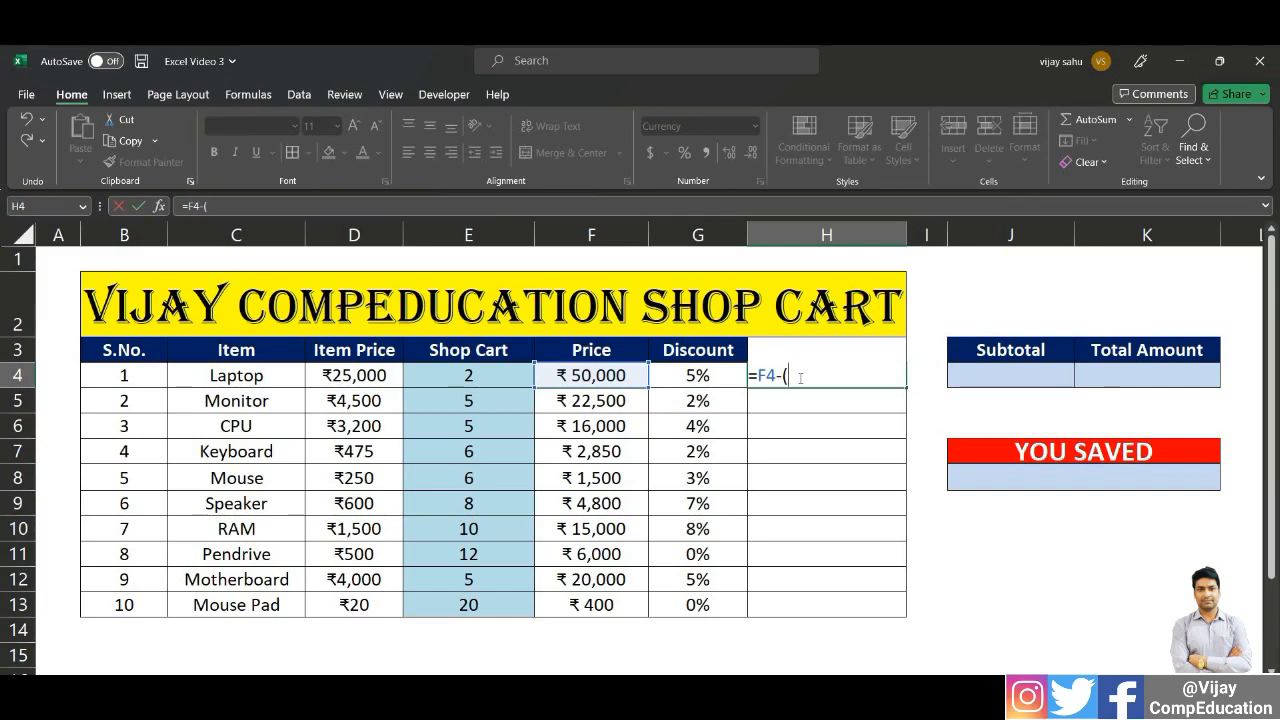
key("Left")
key("Left")
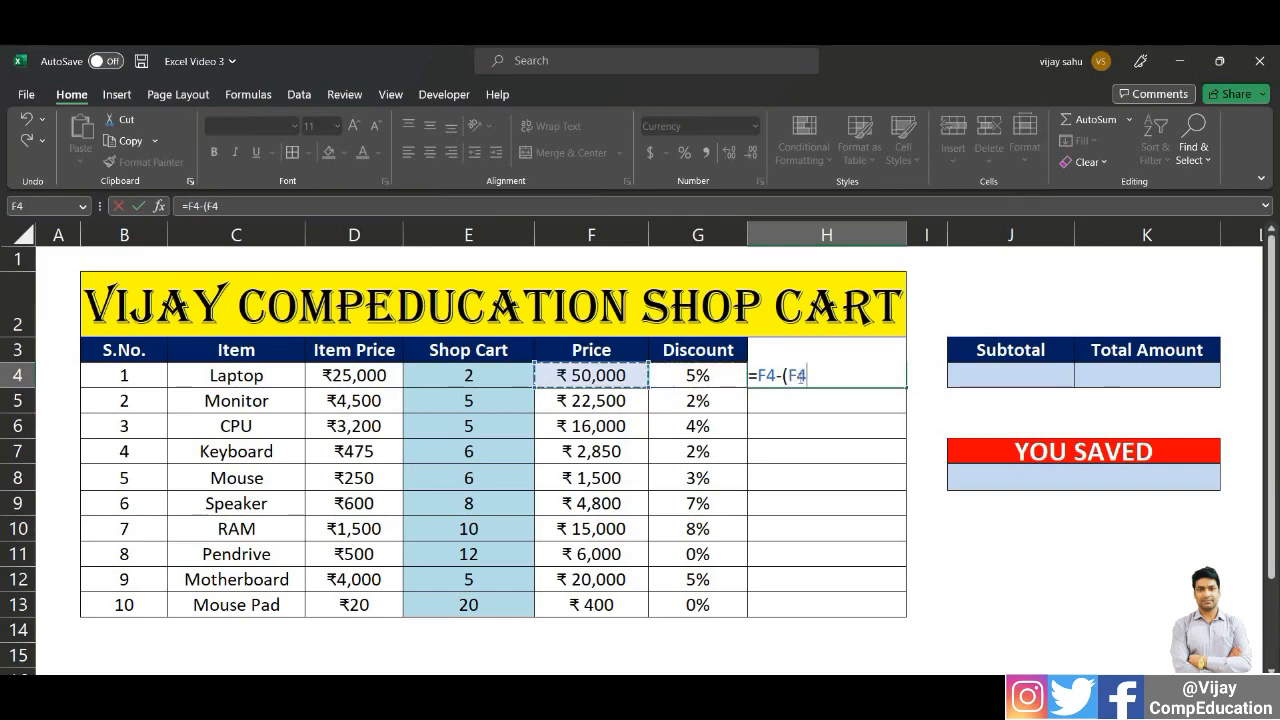
type("*")
key("Left")
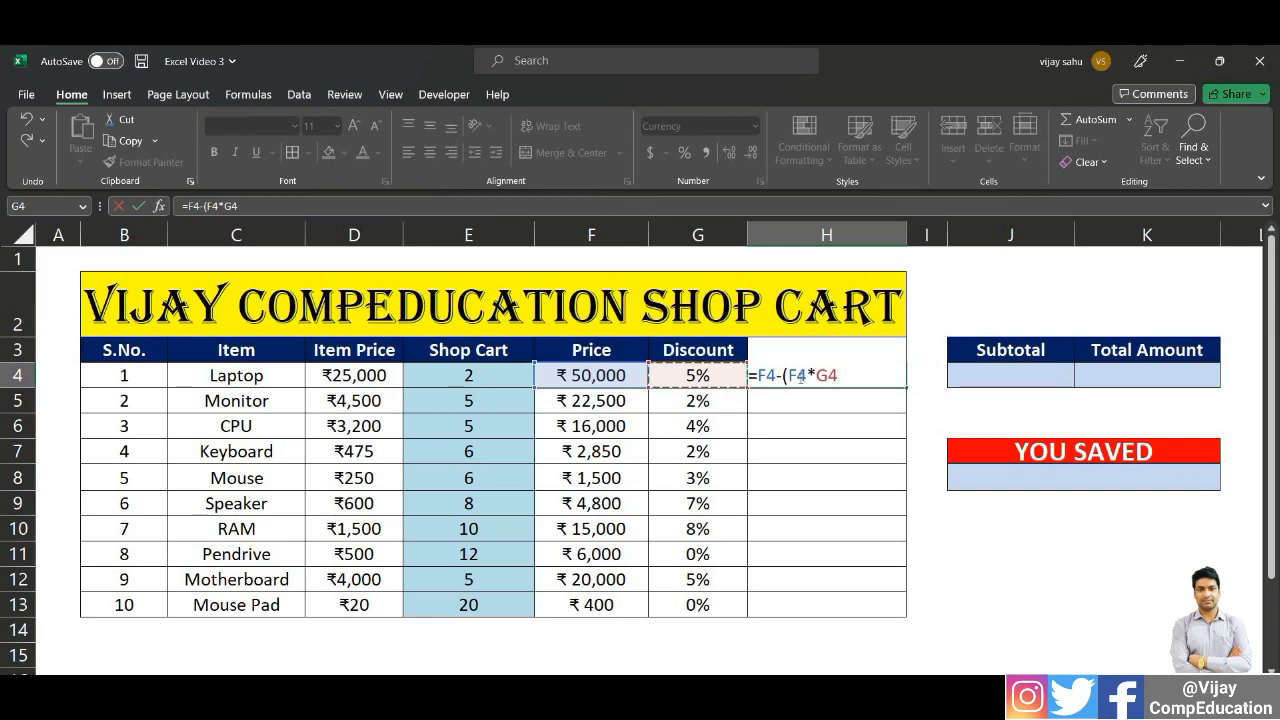
type(")")
key("Return")
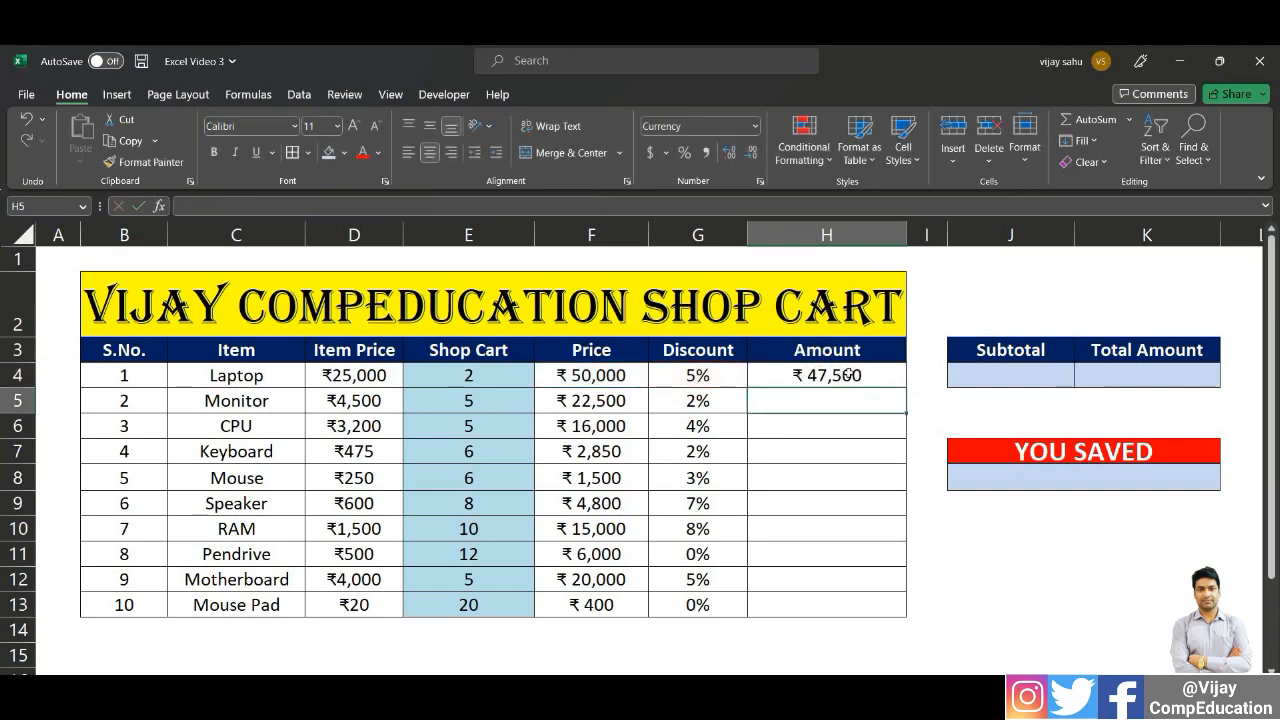
left_click(845, 372)
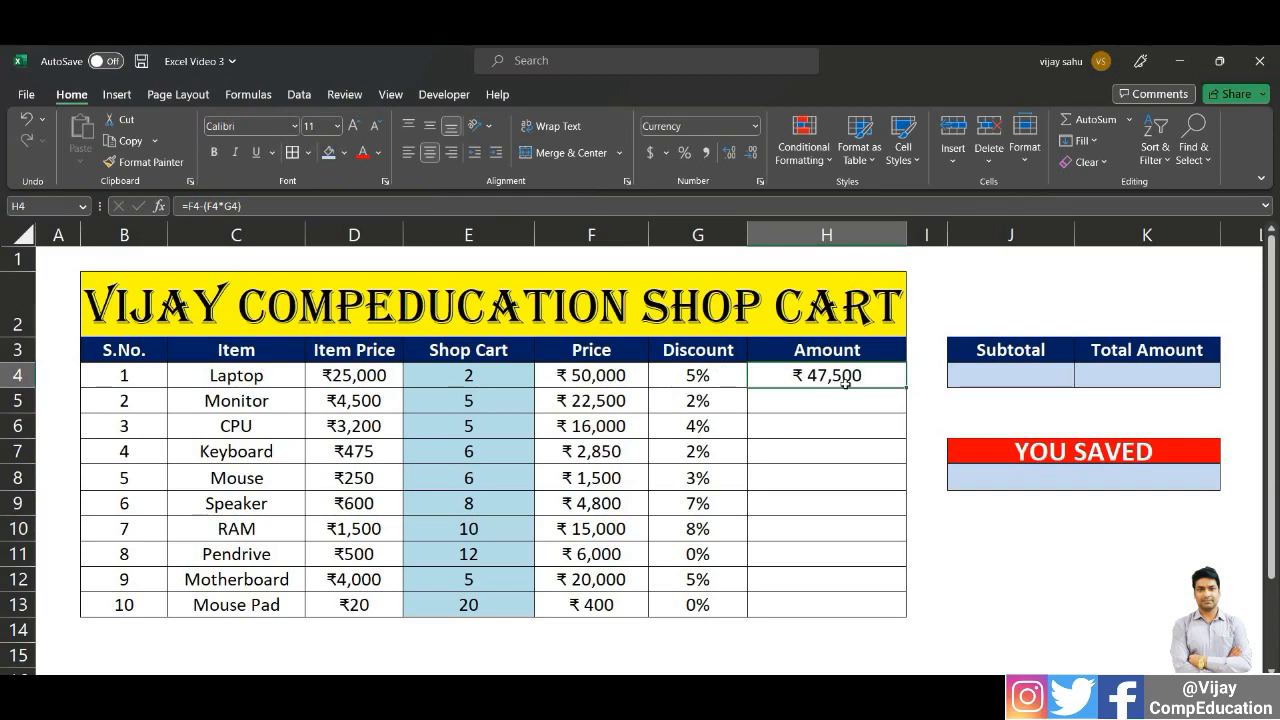
left_click_drag(906, 387, 903, 610)
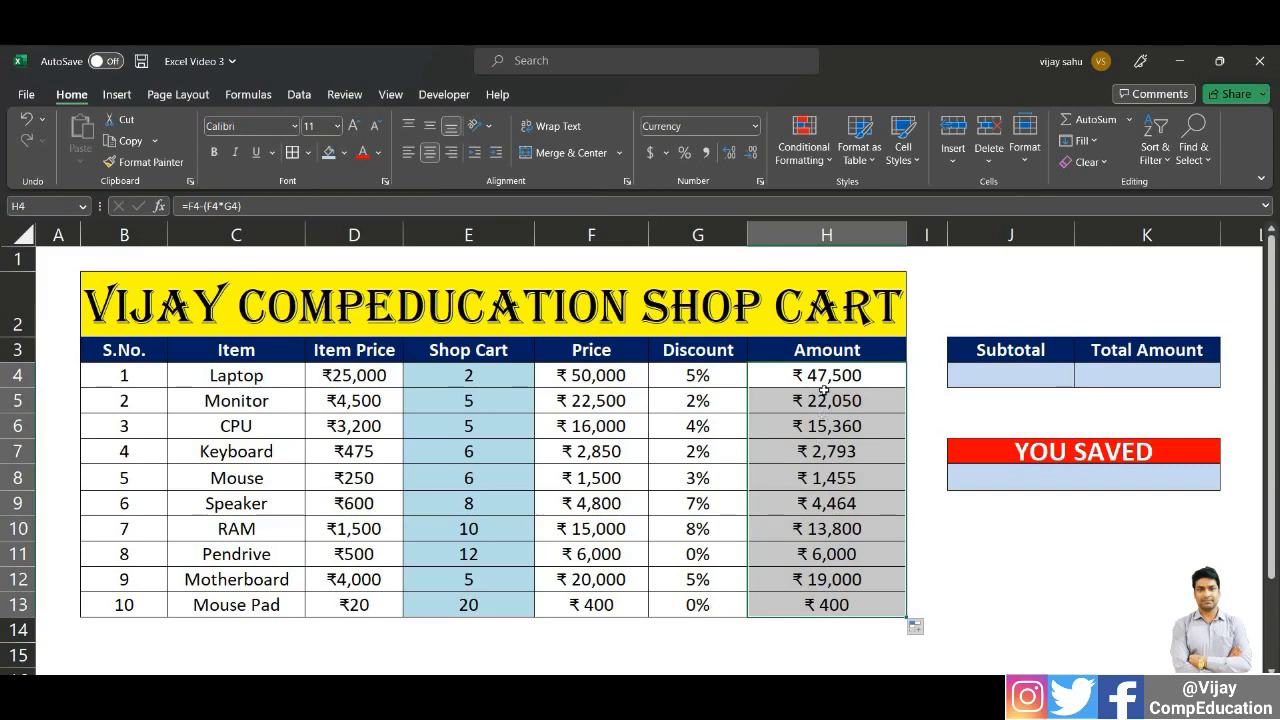
Check the Price, Discount and Amount cells of the CPU and Pendrive rows against the filled formulas
left_click(588, 428)
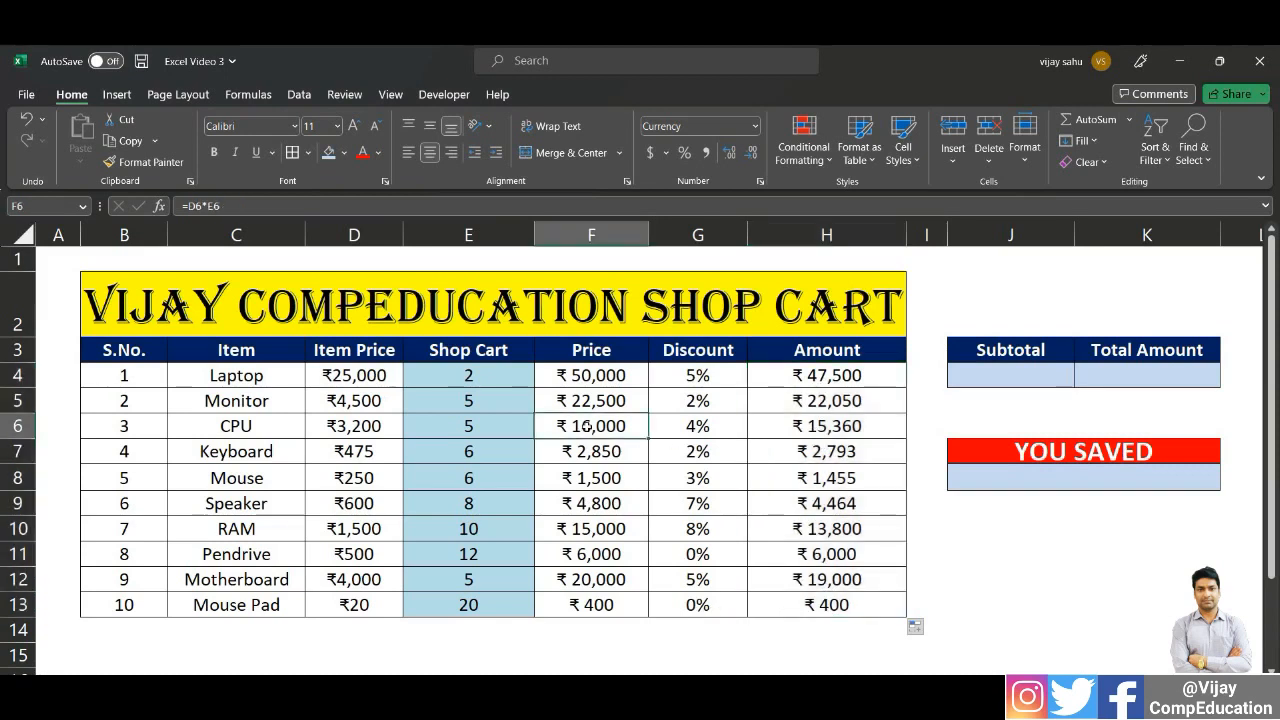
left_click(703, 427)
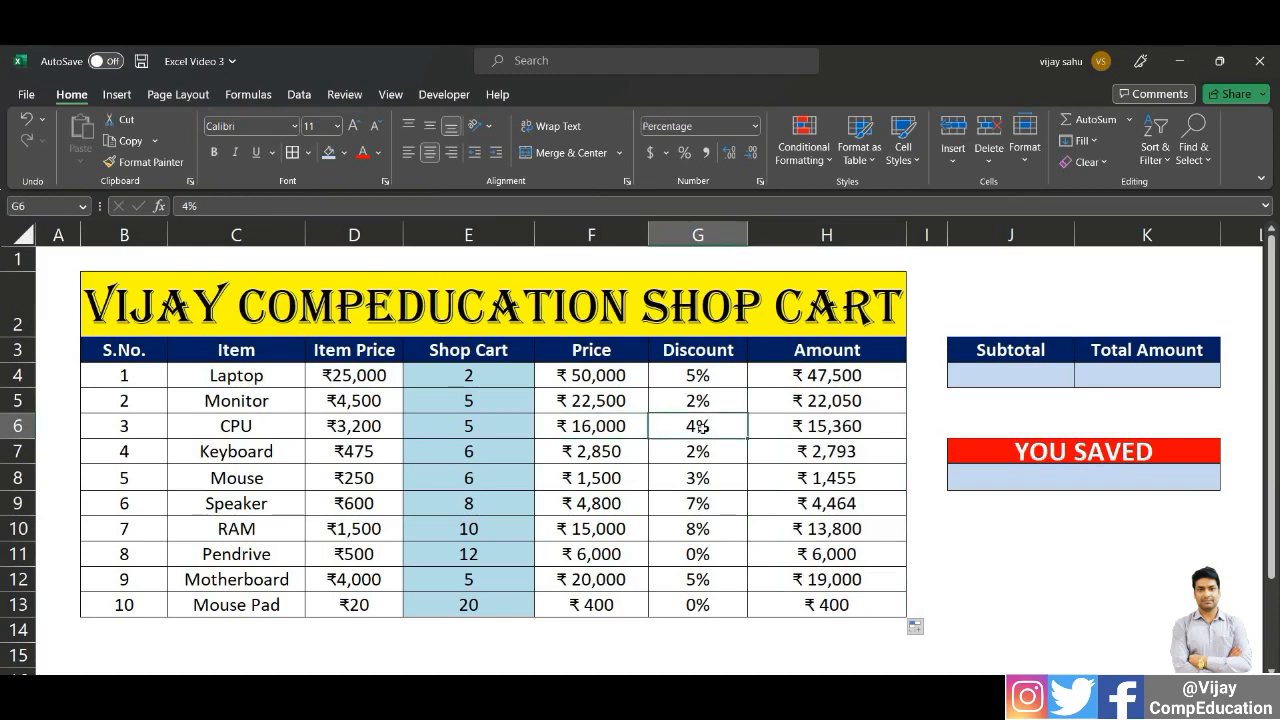
left_click(818, 430)
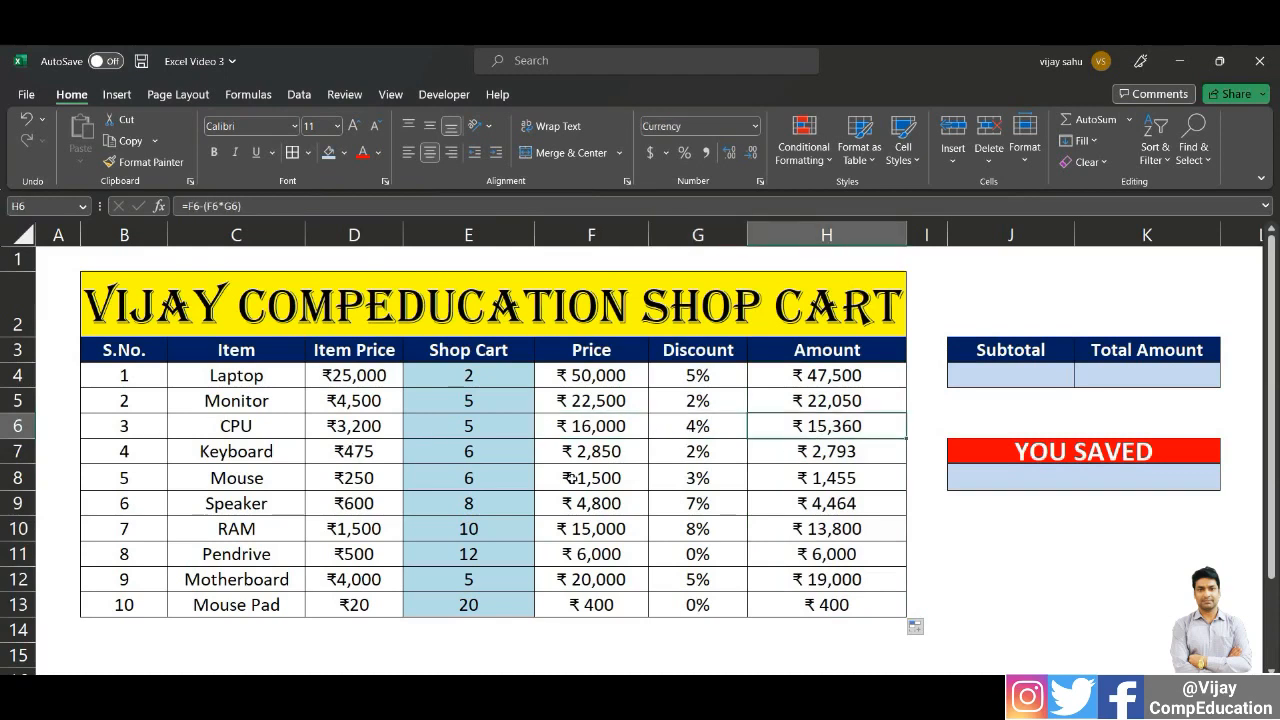
left_click(700, 554)
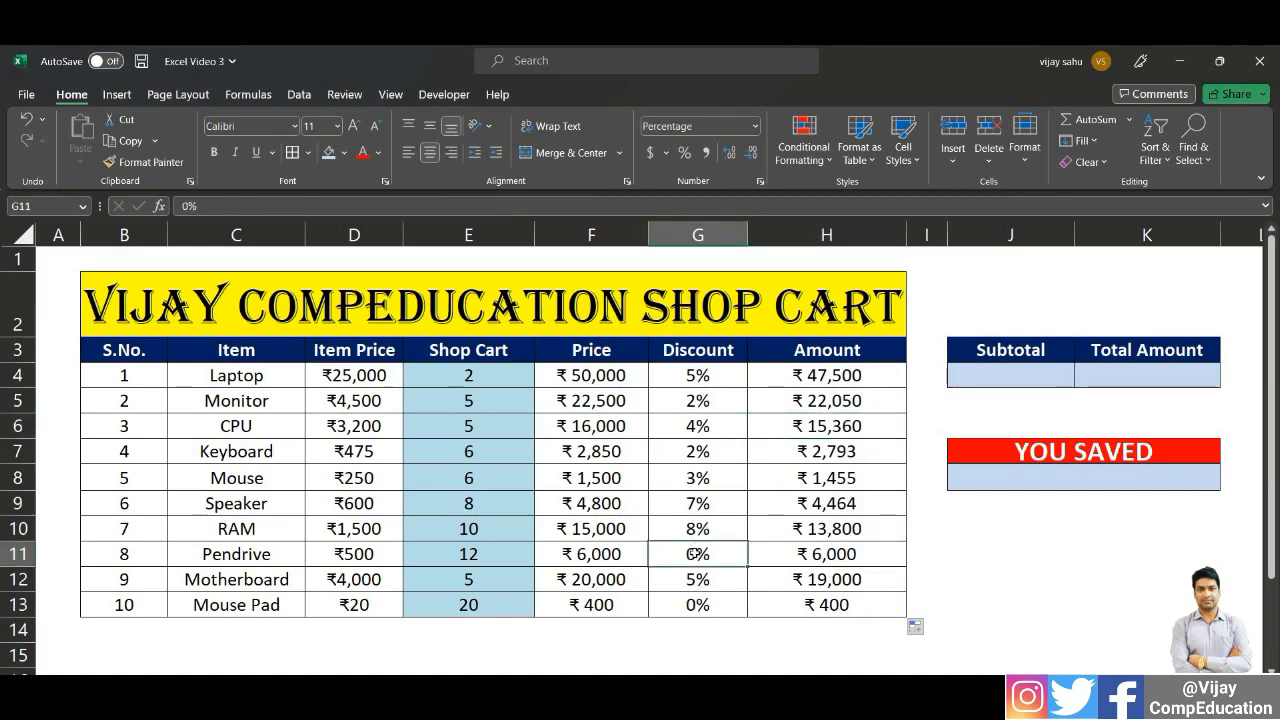
left_click(840, 556)
left_click(700, 556)
left_click(638, 556)
left_click(698, 556)
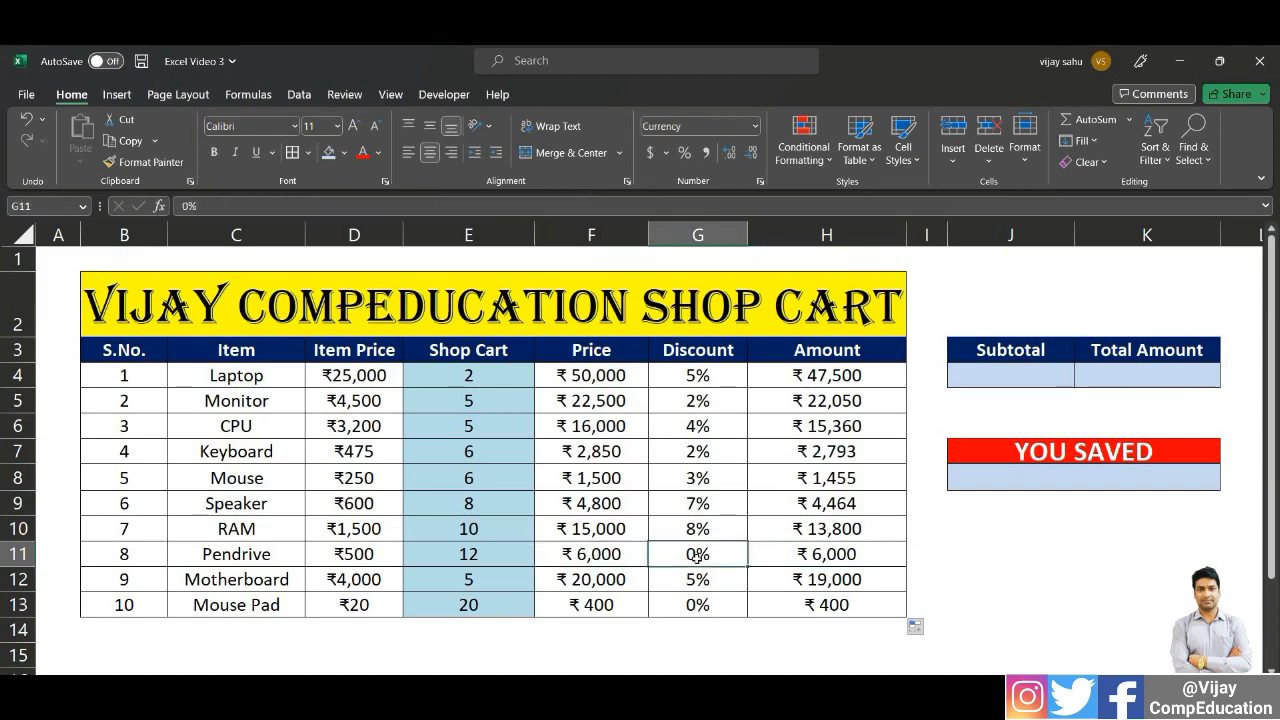
left_click(845, 554)
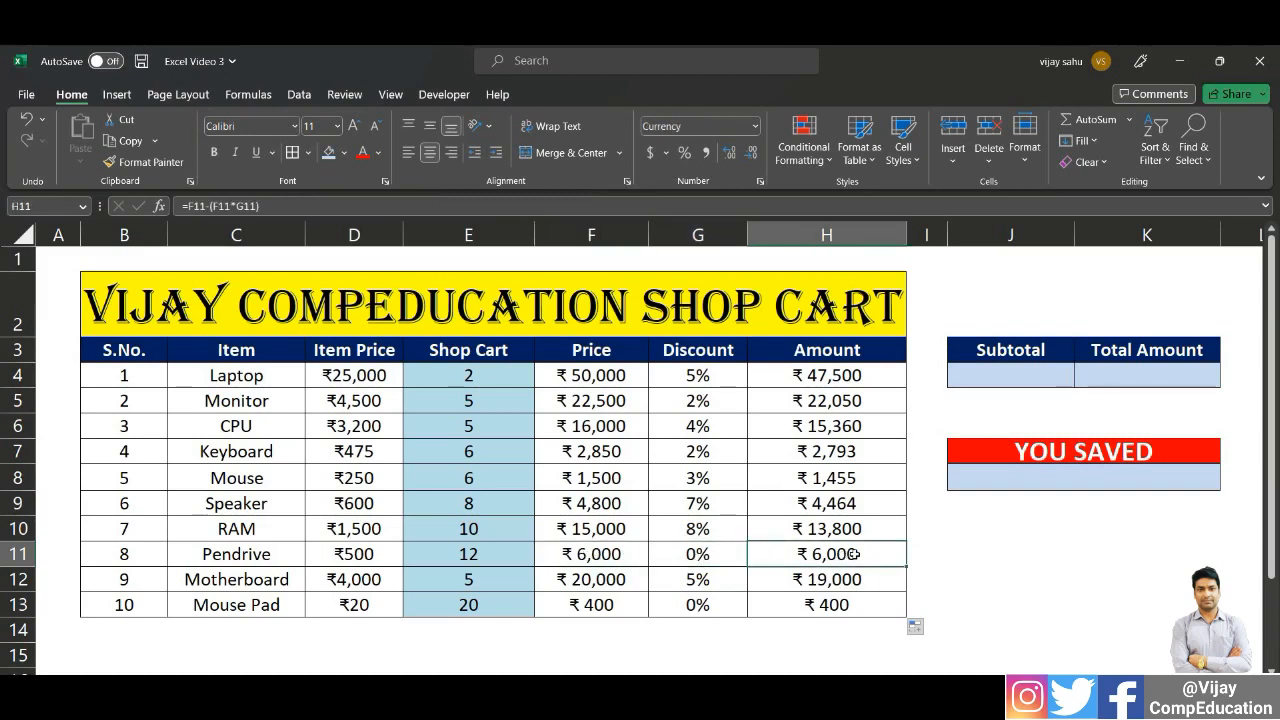
Try a 1% discount for the Pendrive in G11, and undo the change
left_click(689, 554)
key("F2")
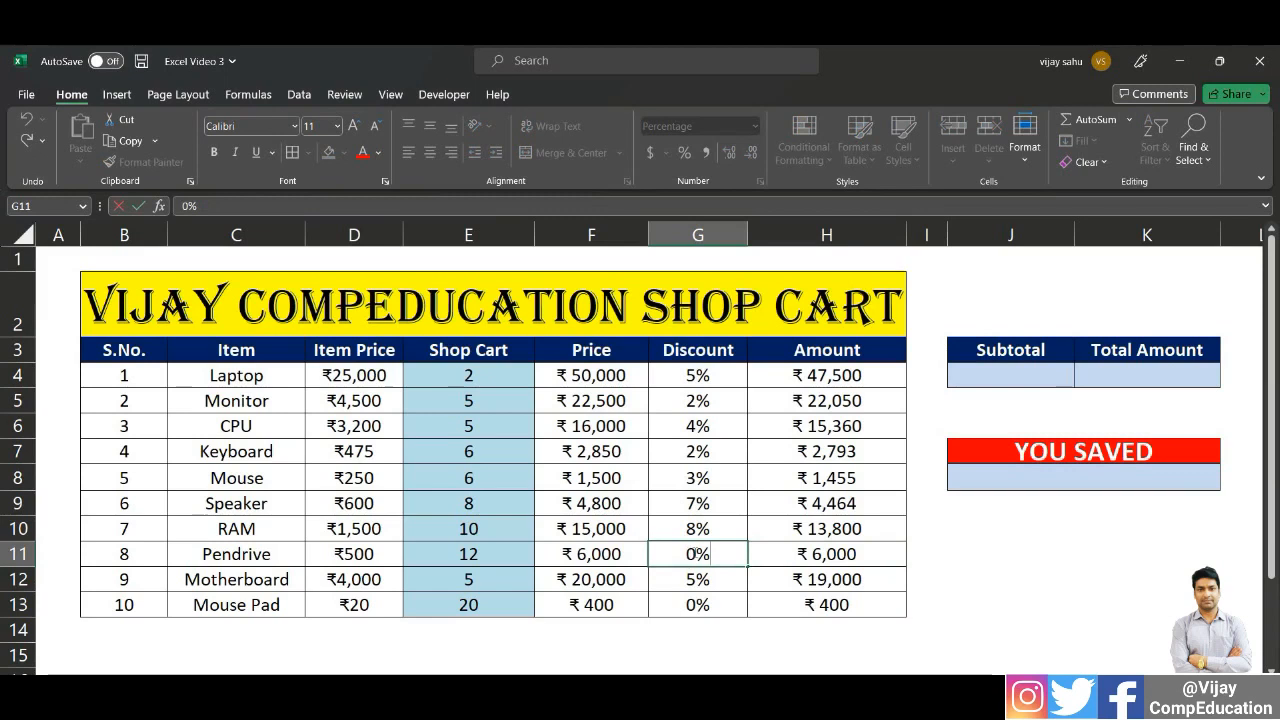
key("BackSpace")
type("1")
key("Return")
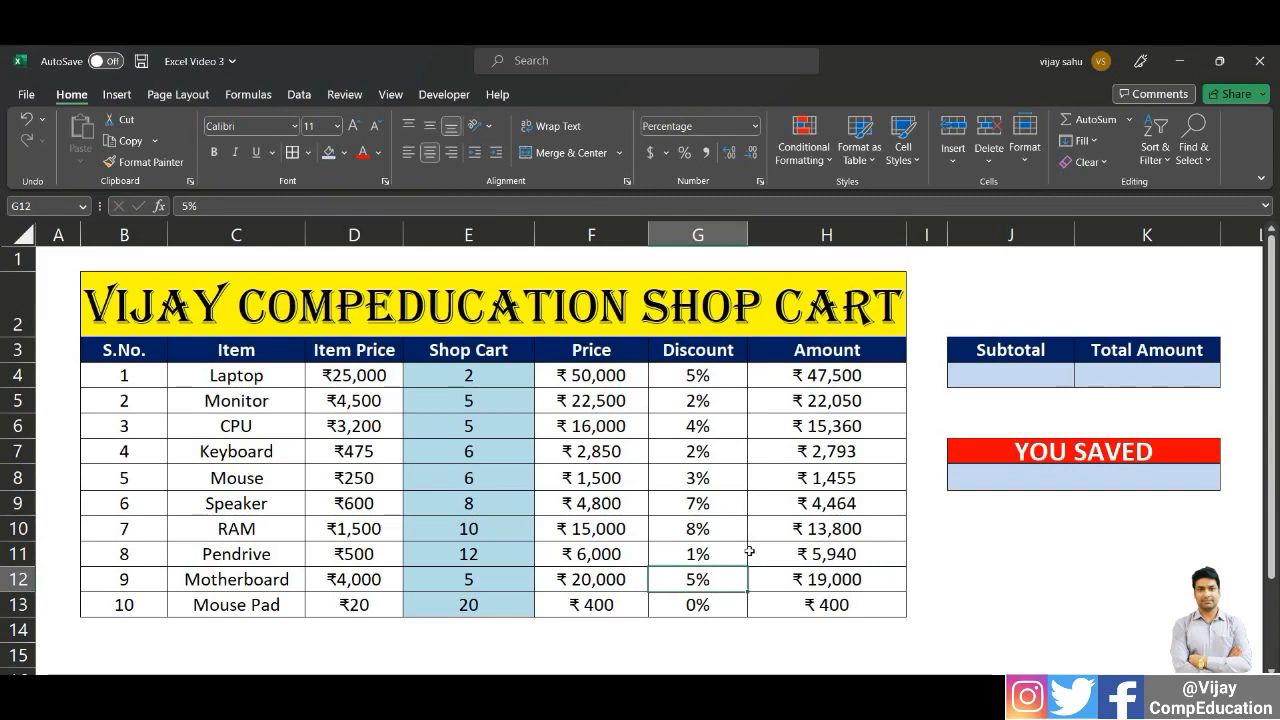
key("ctrl+z")
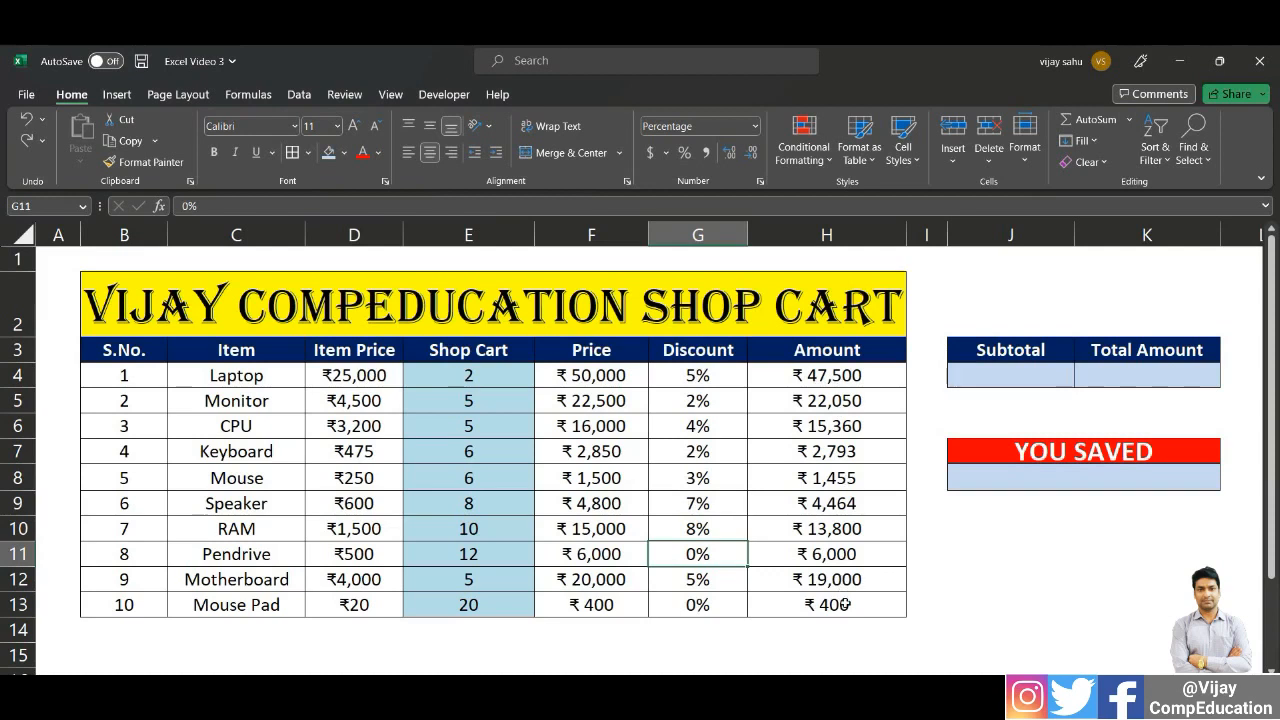
Calculate the Subtotal in J4 from the Price column with =SUM(F4:F13)
left_click(1012, 379)
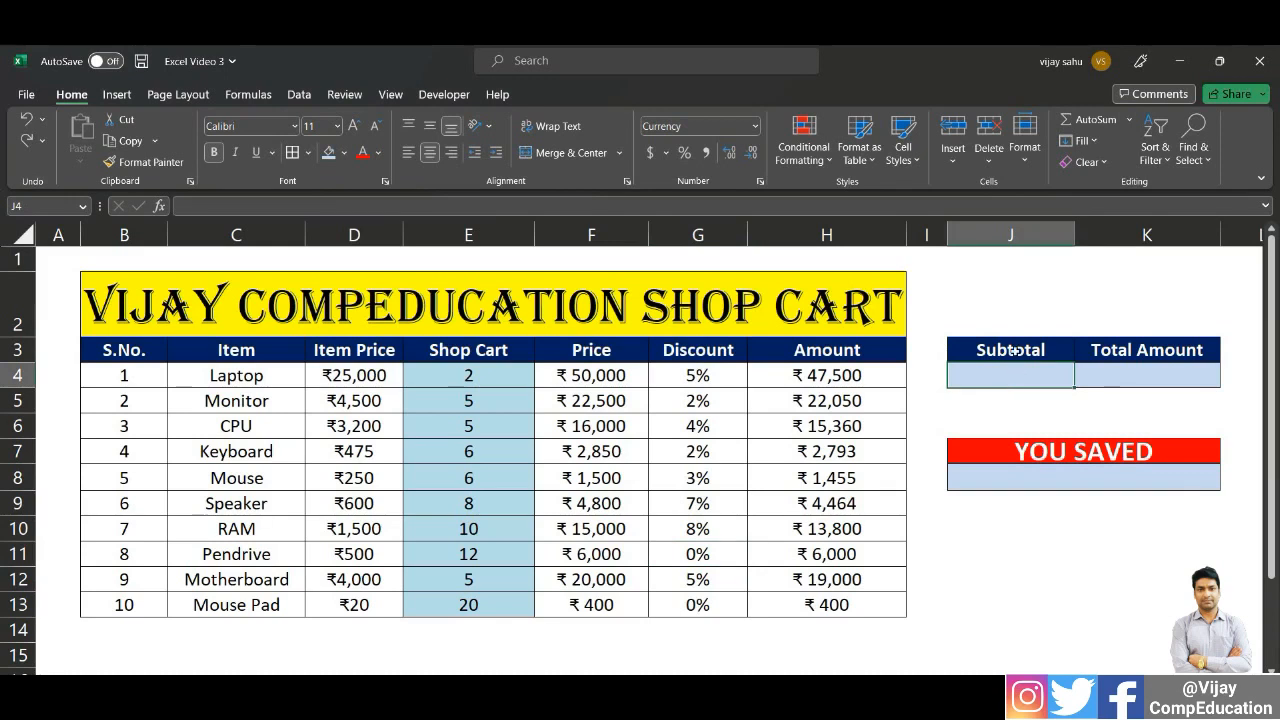
left_click(1016, 355)
left_click(985, 381)
type("=")
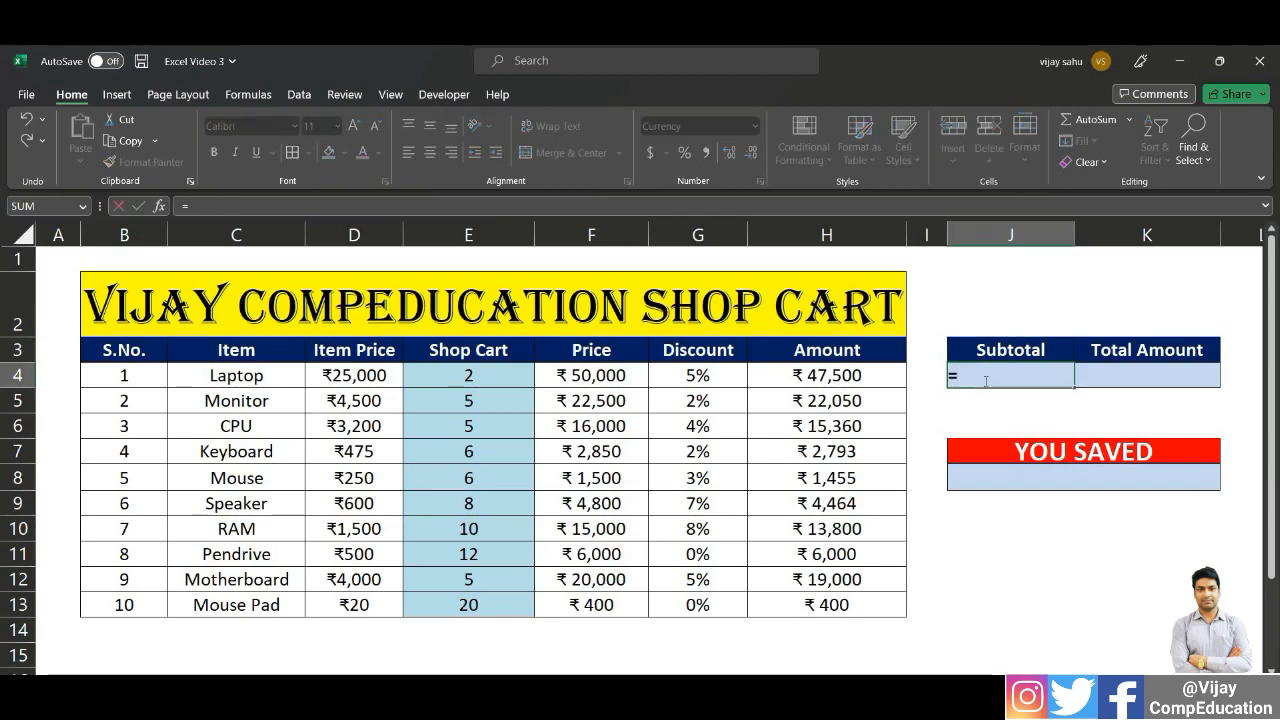
type("sum")
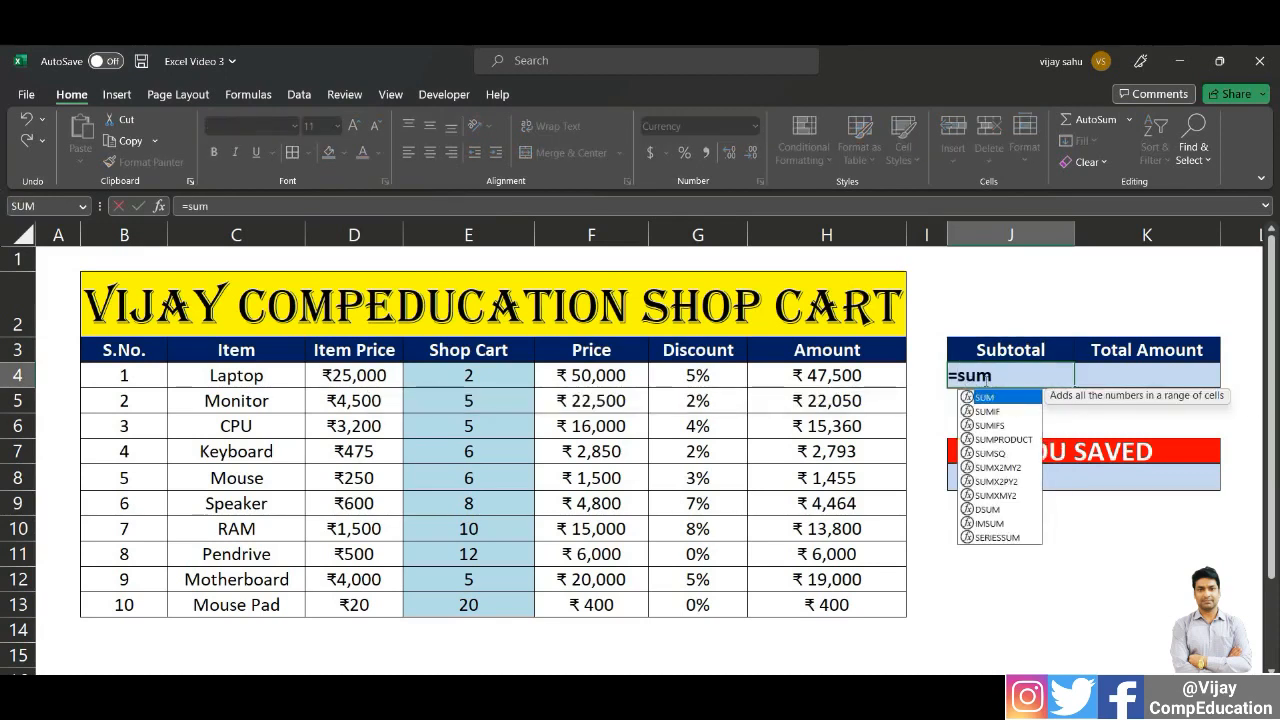
key("Tab")
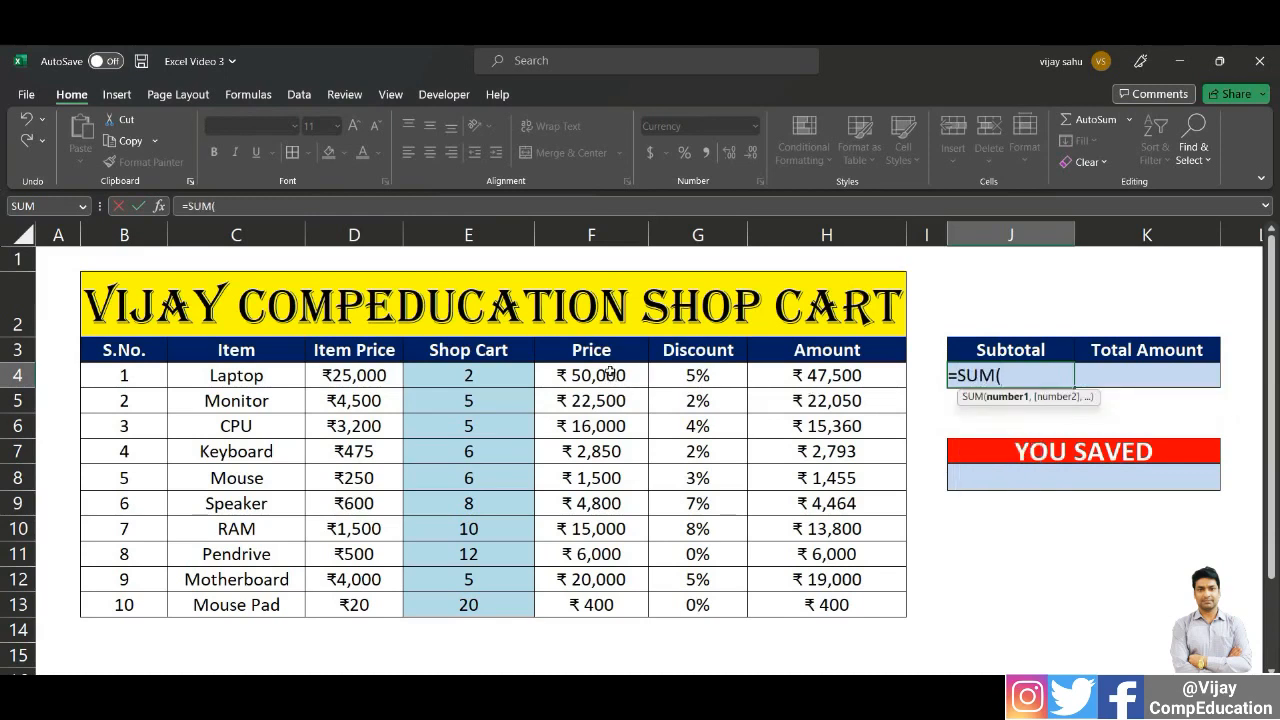
left_click_drag(610, 375, 610, 605)
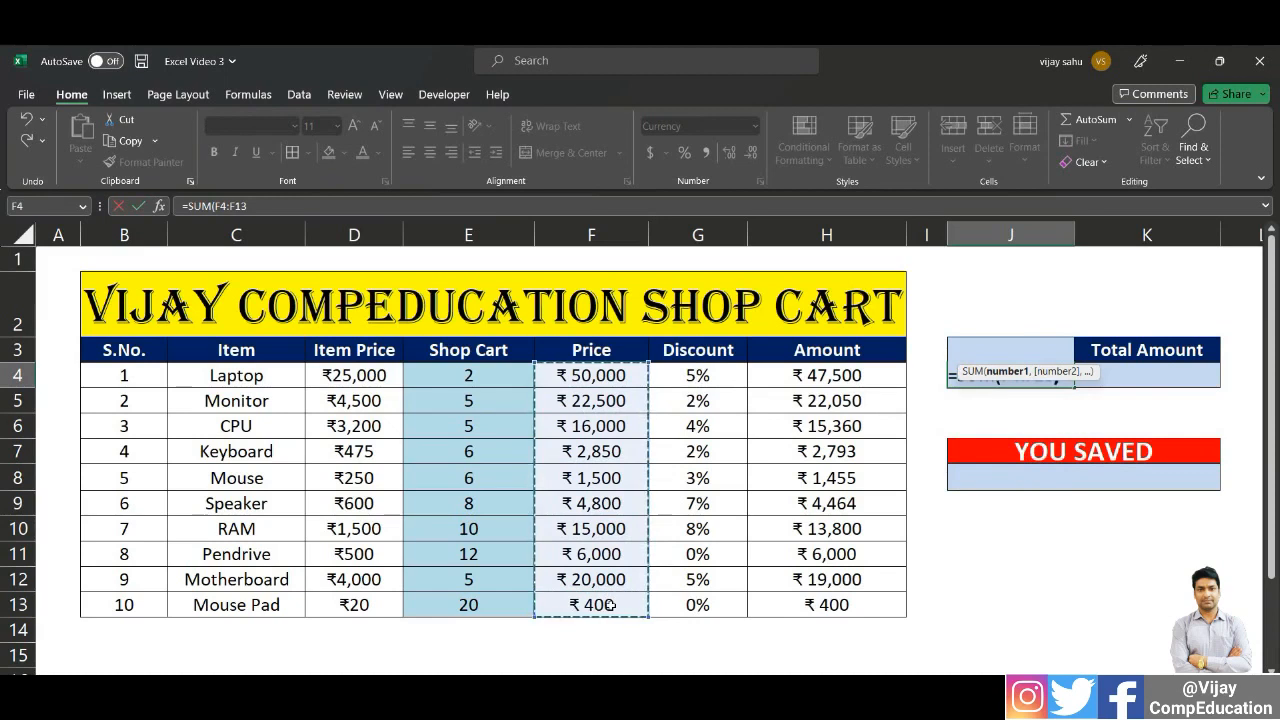
type(")")
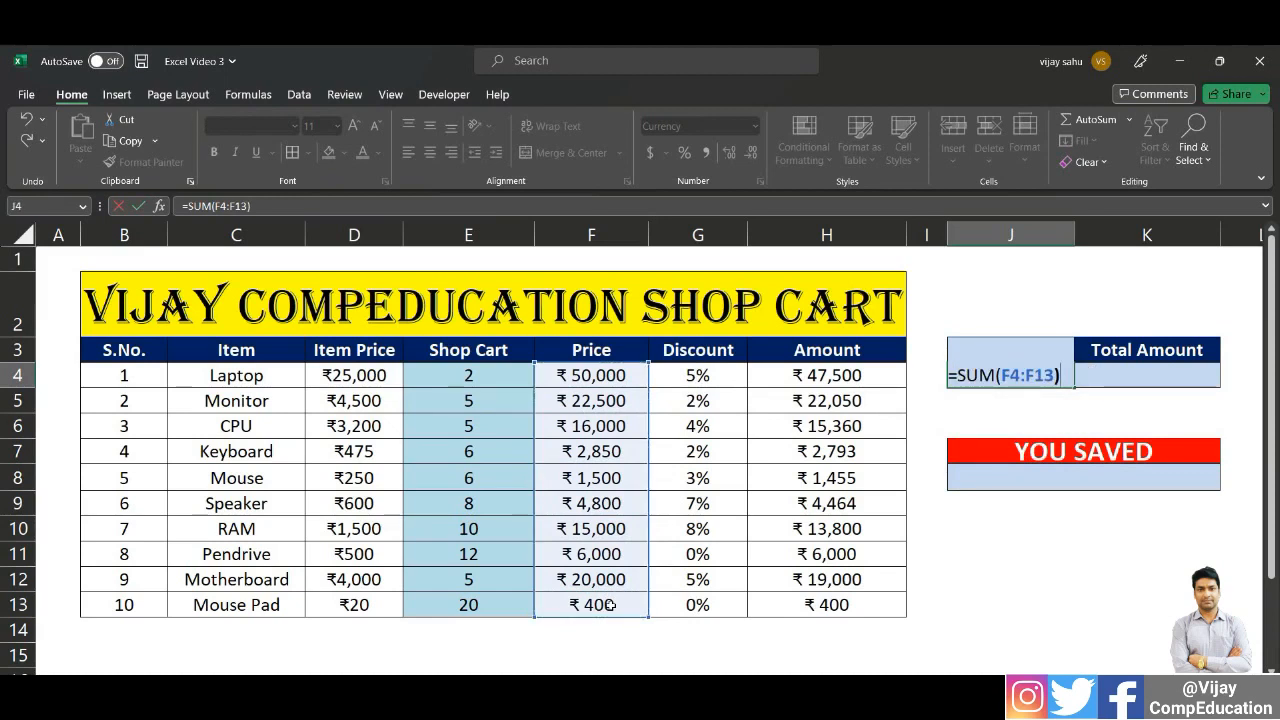
key("Return")
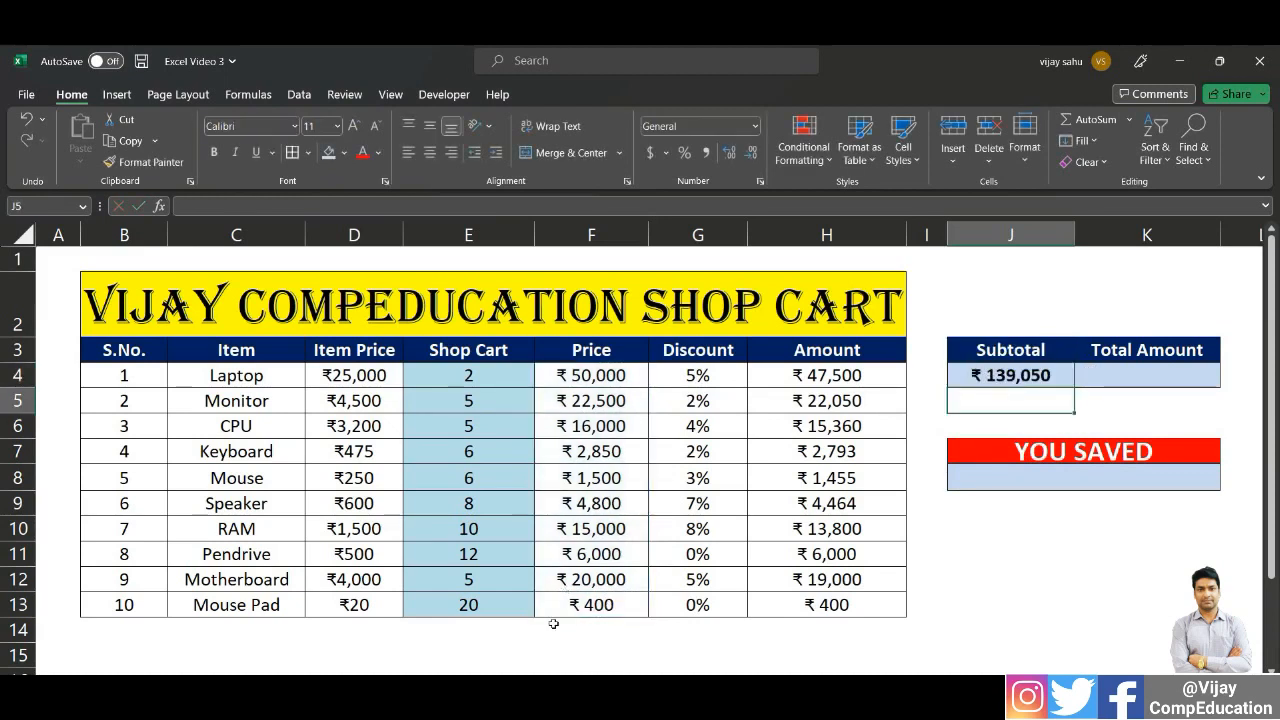
left_click(1010, 376)
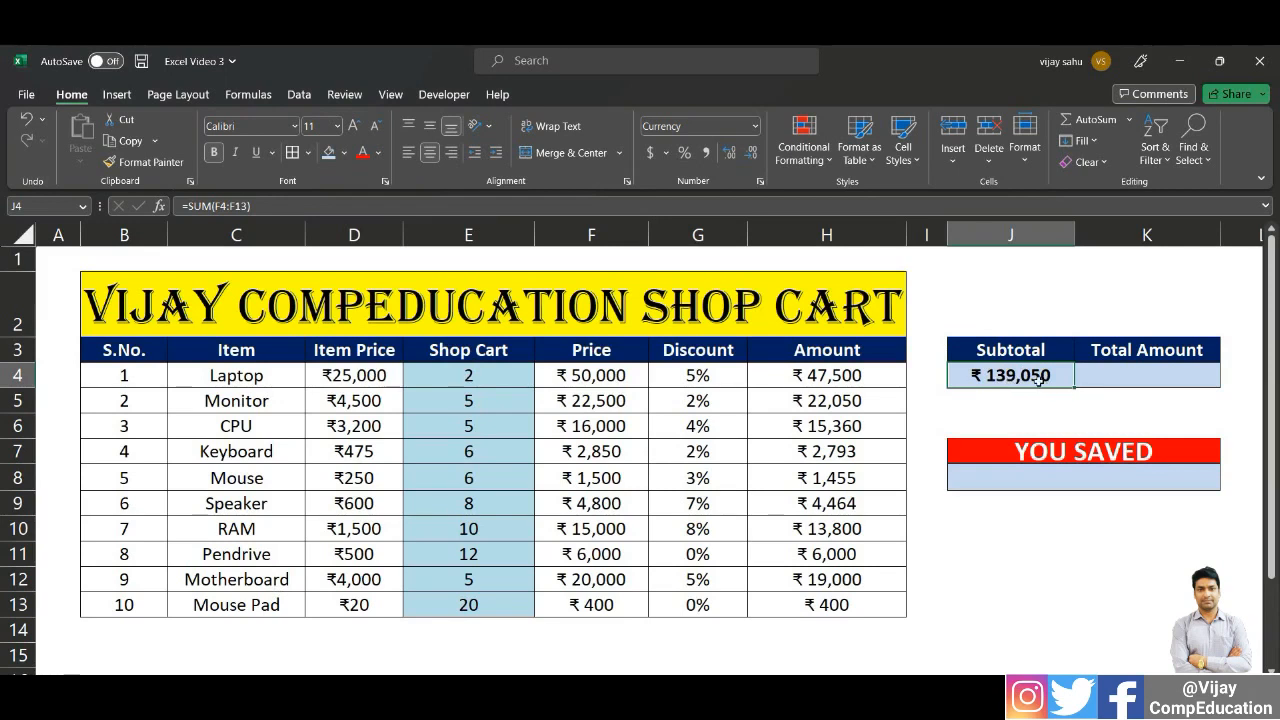
Calculate the Total Amount in K4 from the discounted Amount column with =SUM(H4:H13)
left_click(1111, 381)
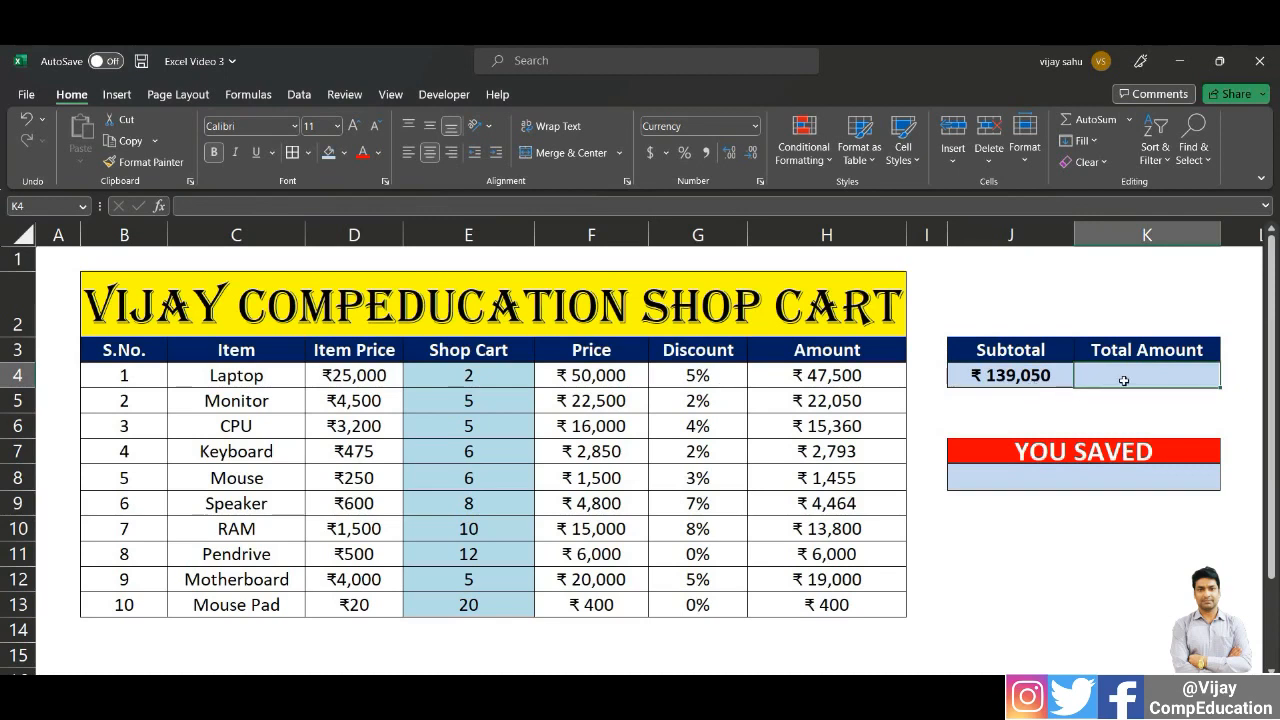
type("=sum")
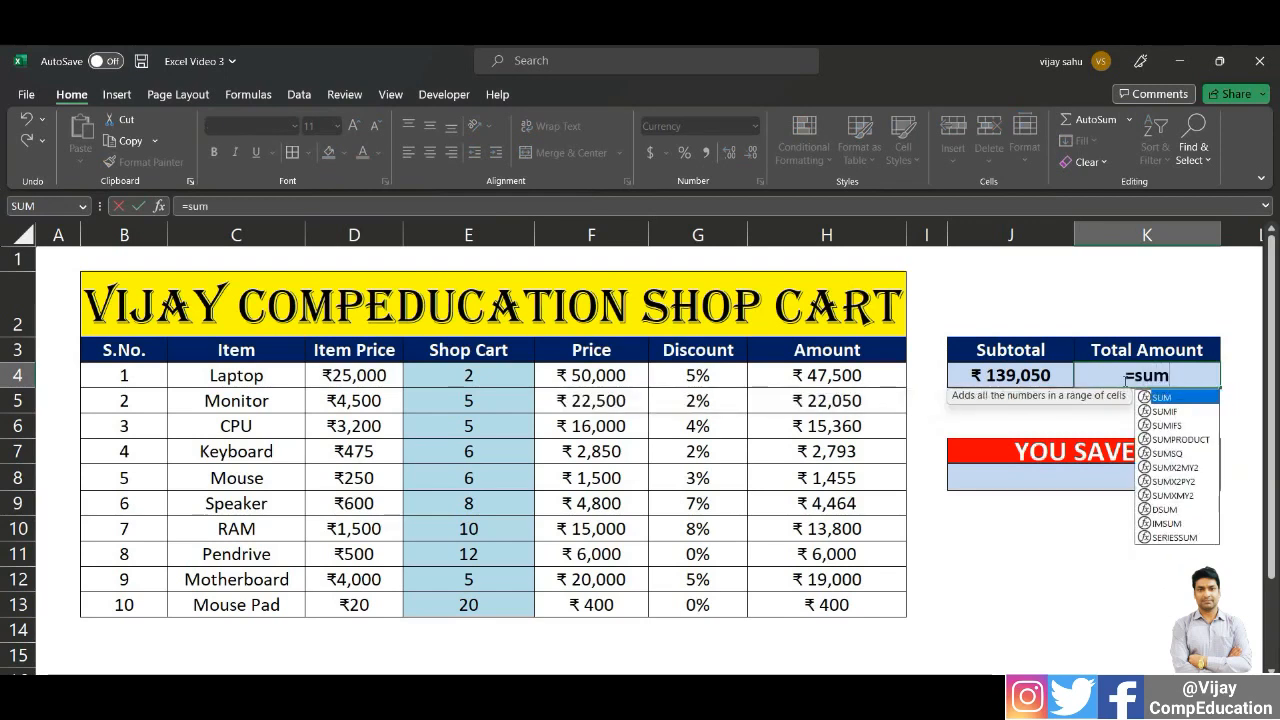
key("Tab")
left_click_drag(876, 382, 888, 607)
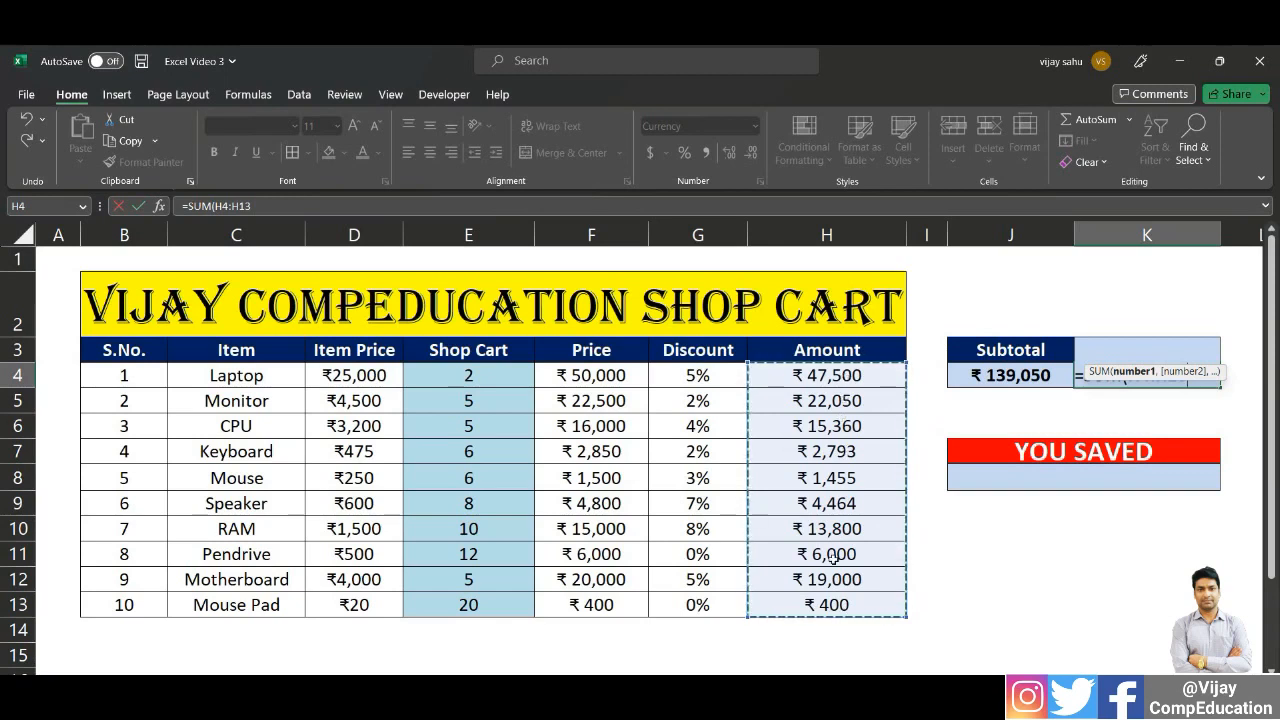
type(")")
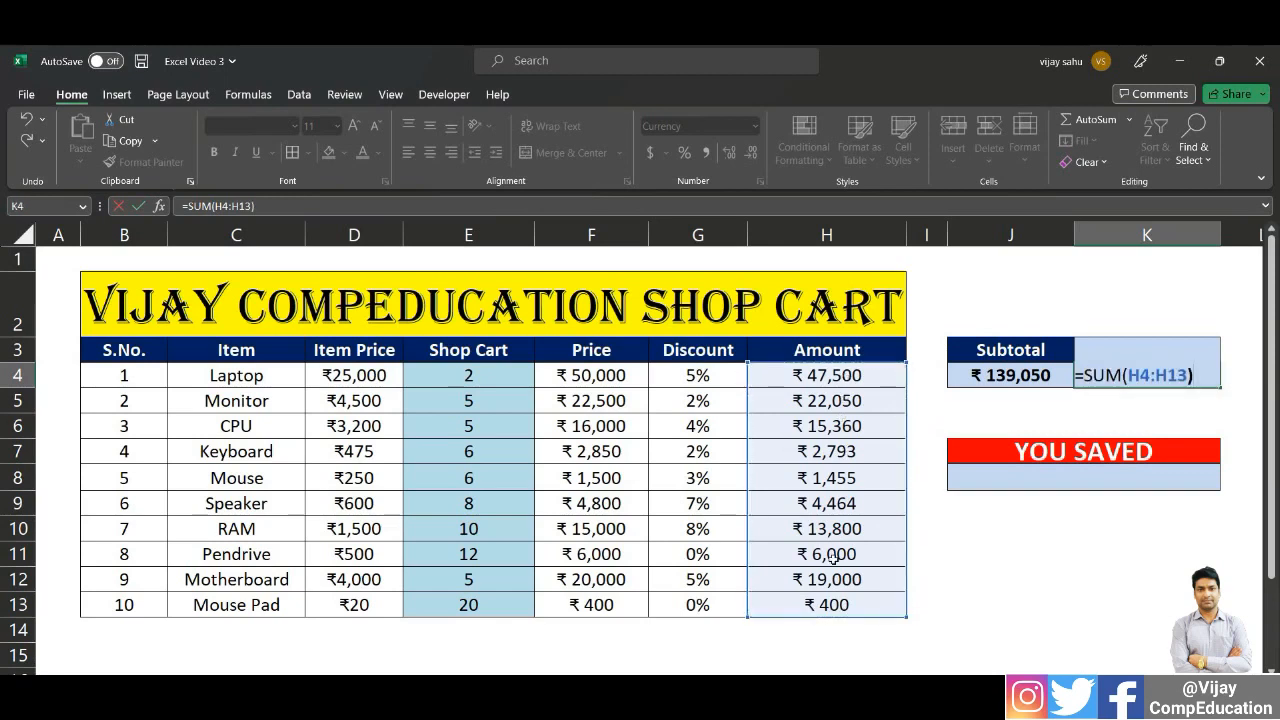
key("Return")
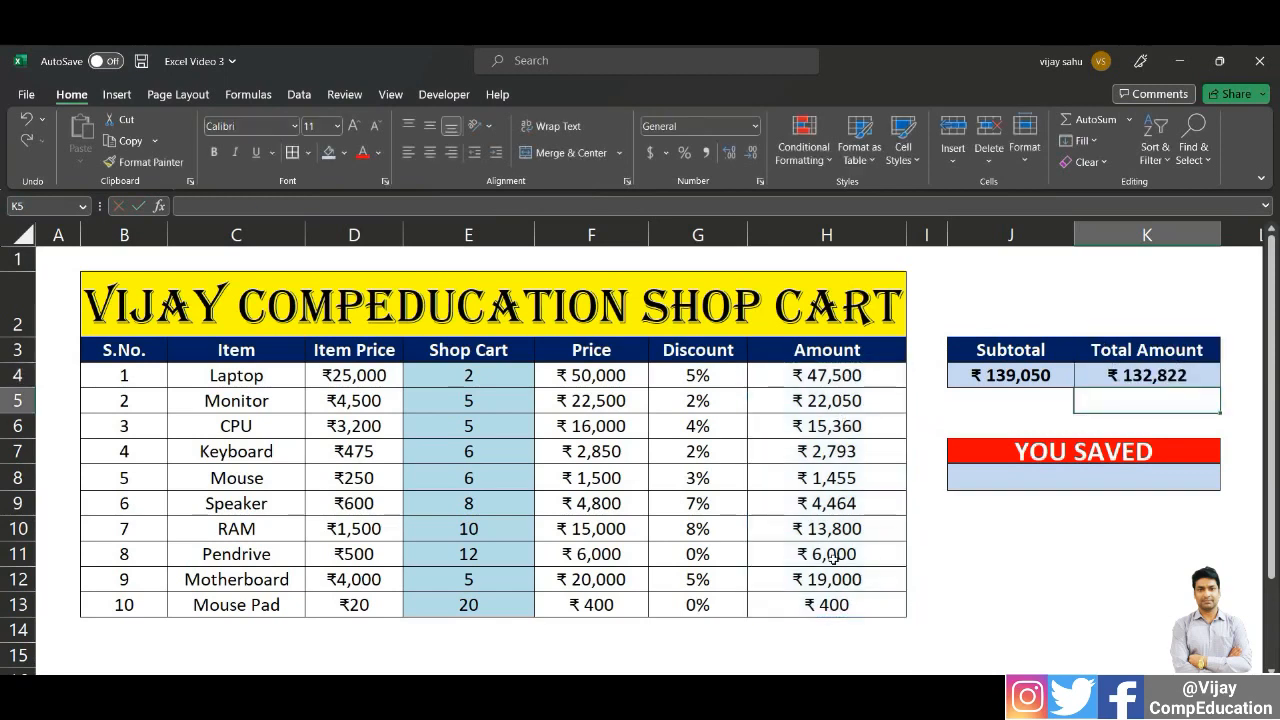
left_click(1150, 375)
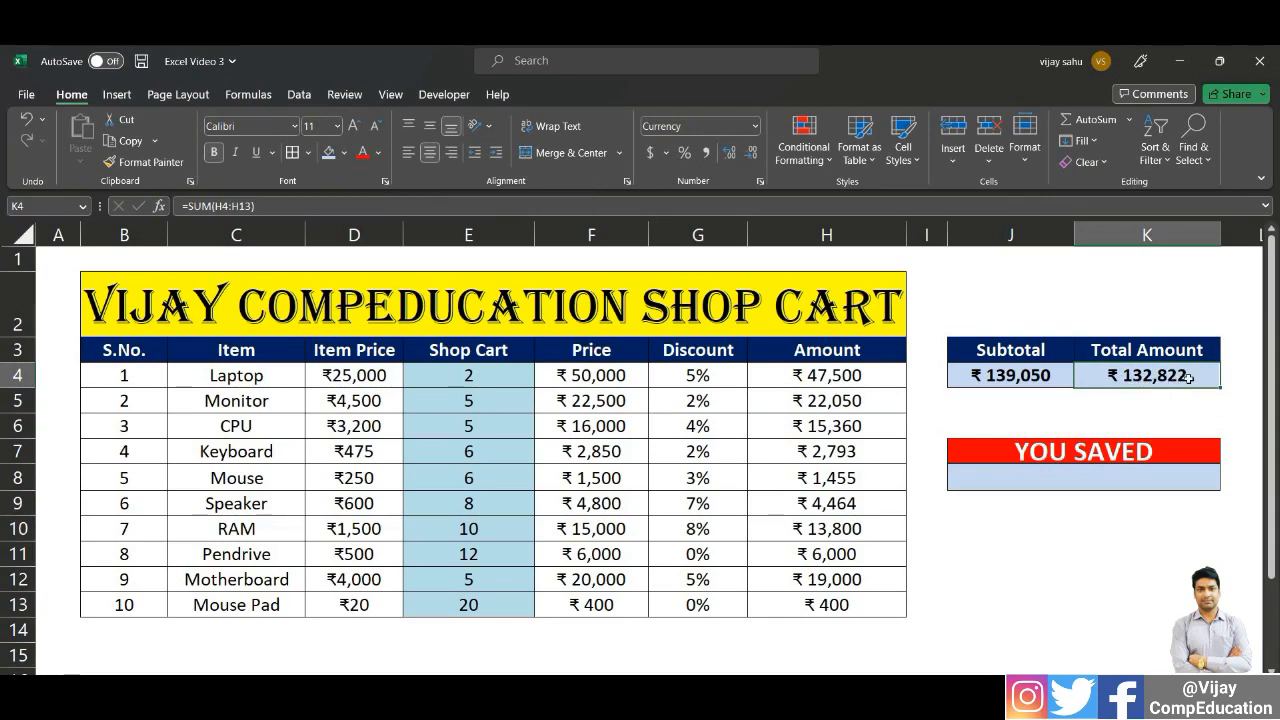
Calculate the savings in the merged cell J8 under YOU SAVED with =J4-K4
left_click(1018, 376)
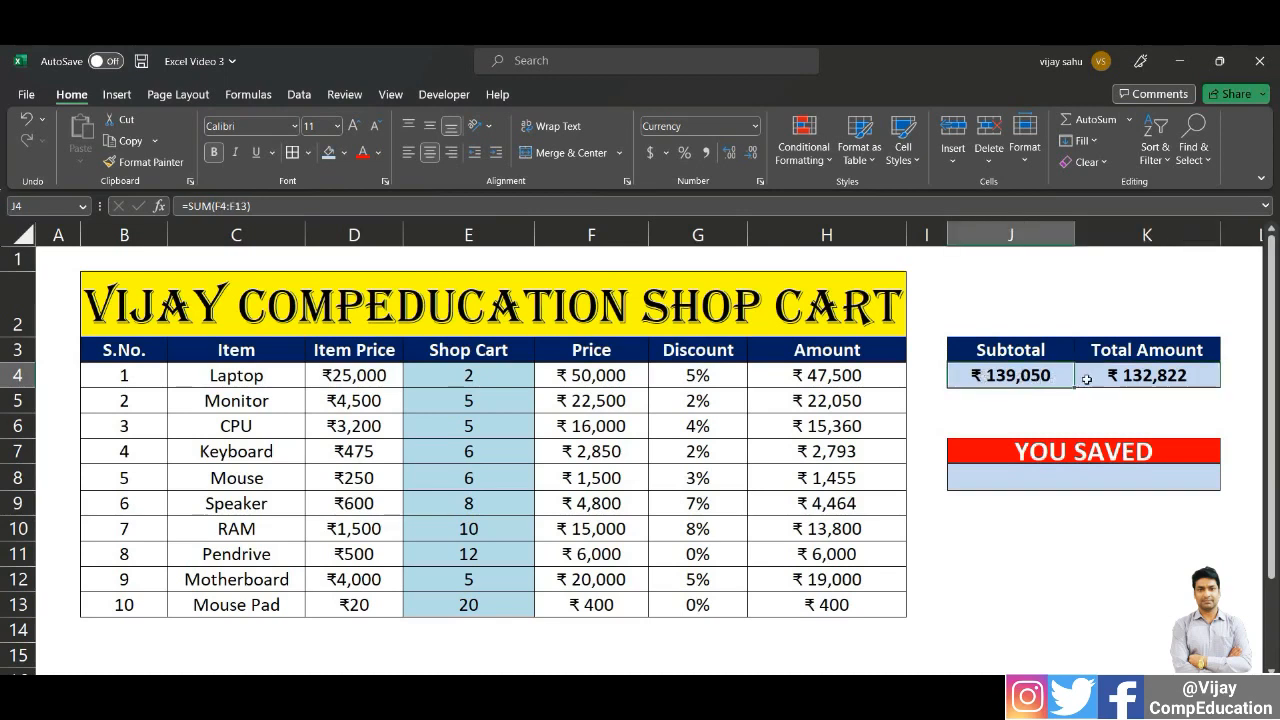
left_click(1146, 376)
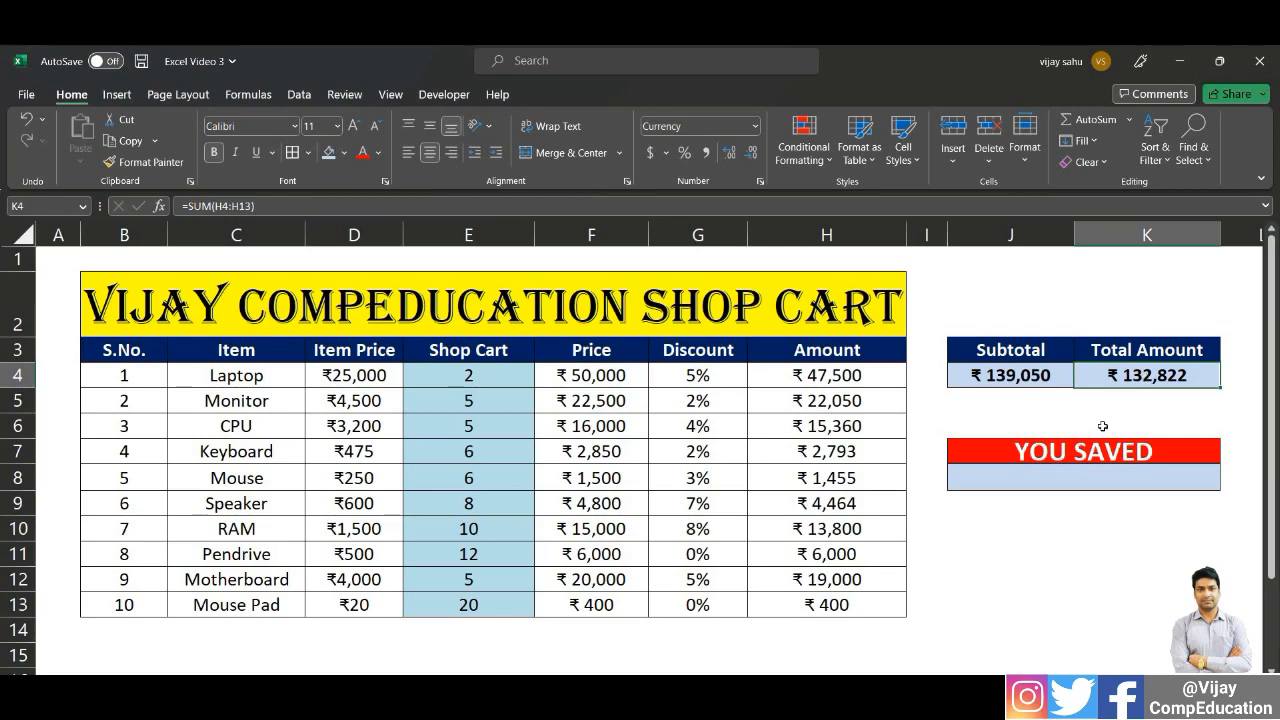
left_click(1067, 479)
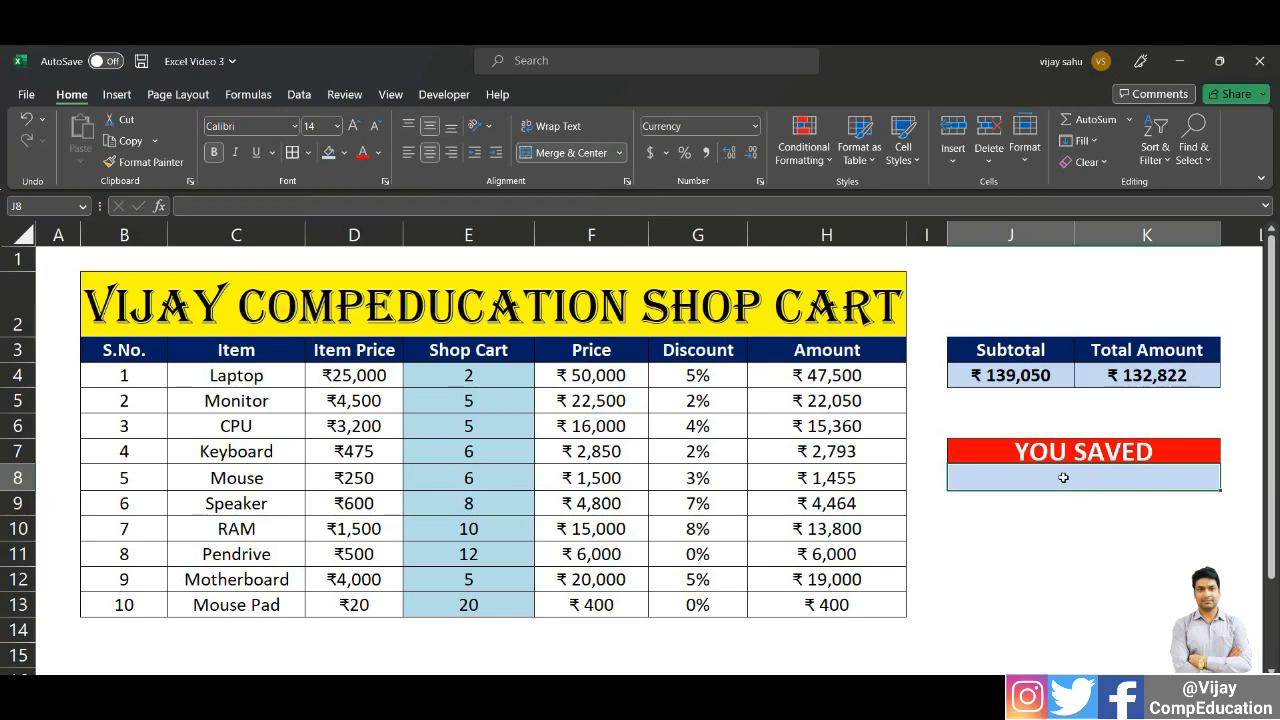
type("=")
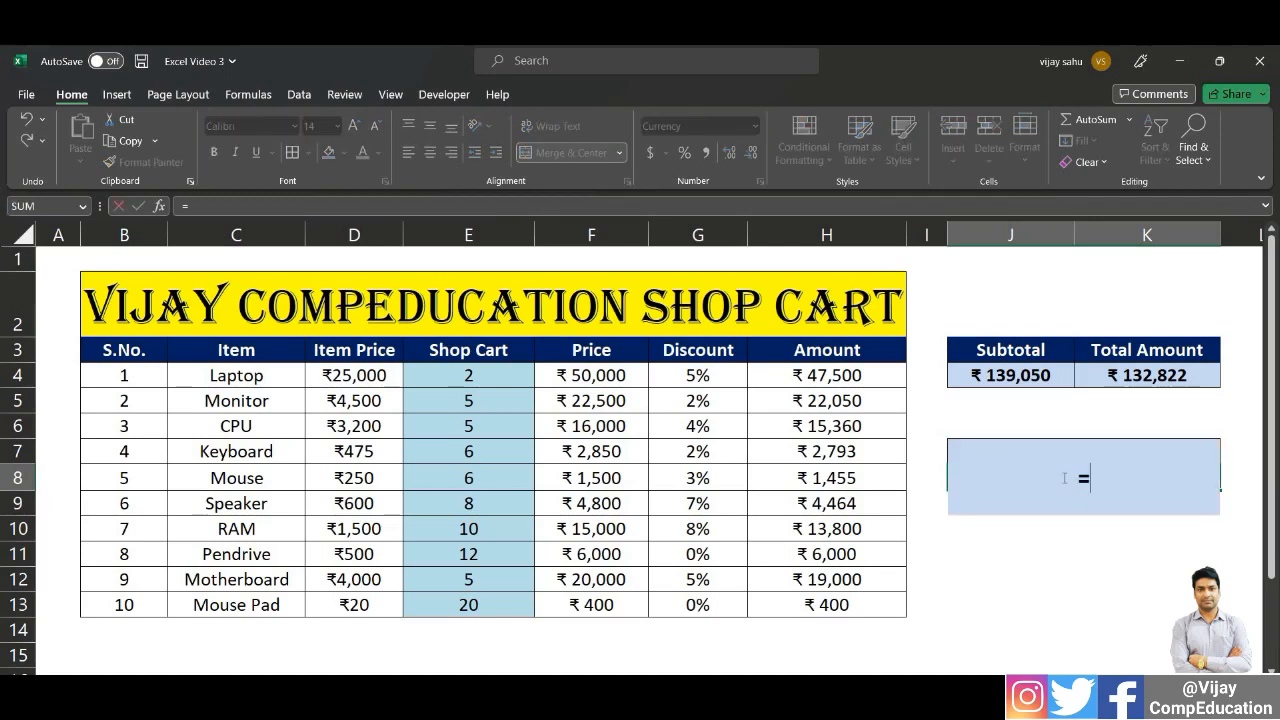
left_click(1028, 377)
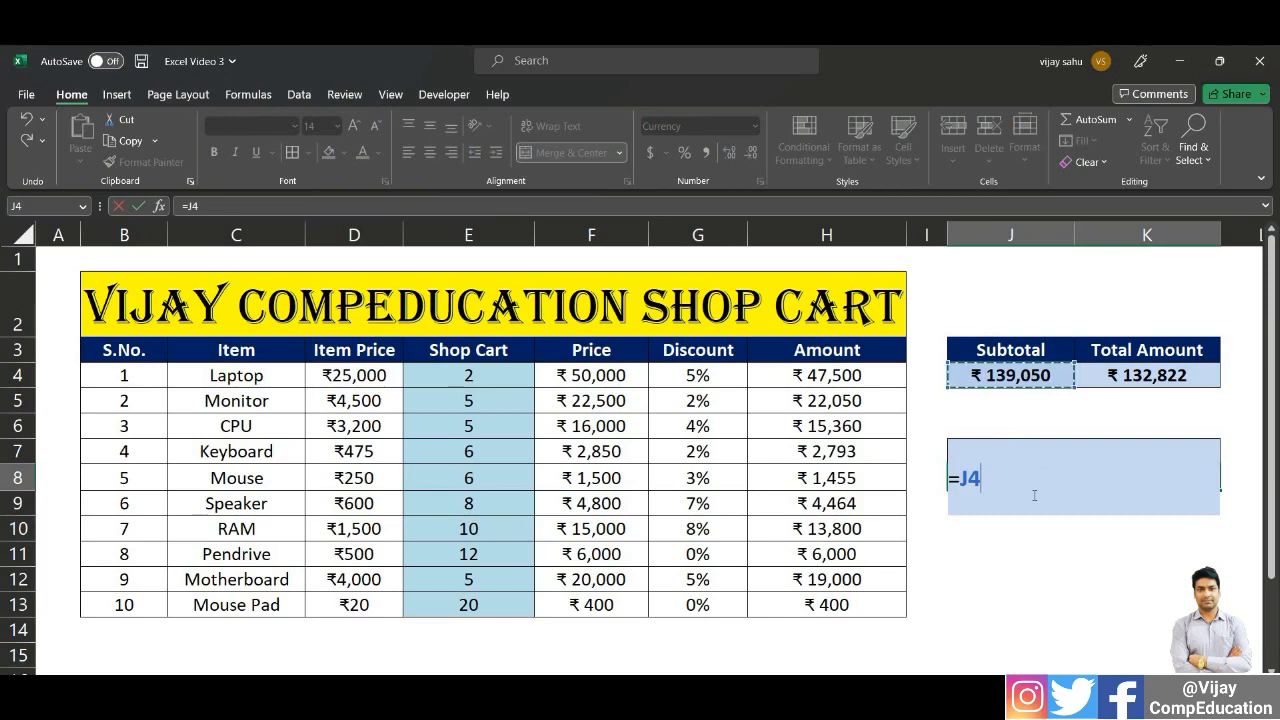
type("-")
left_click(1140, 374)
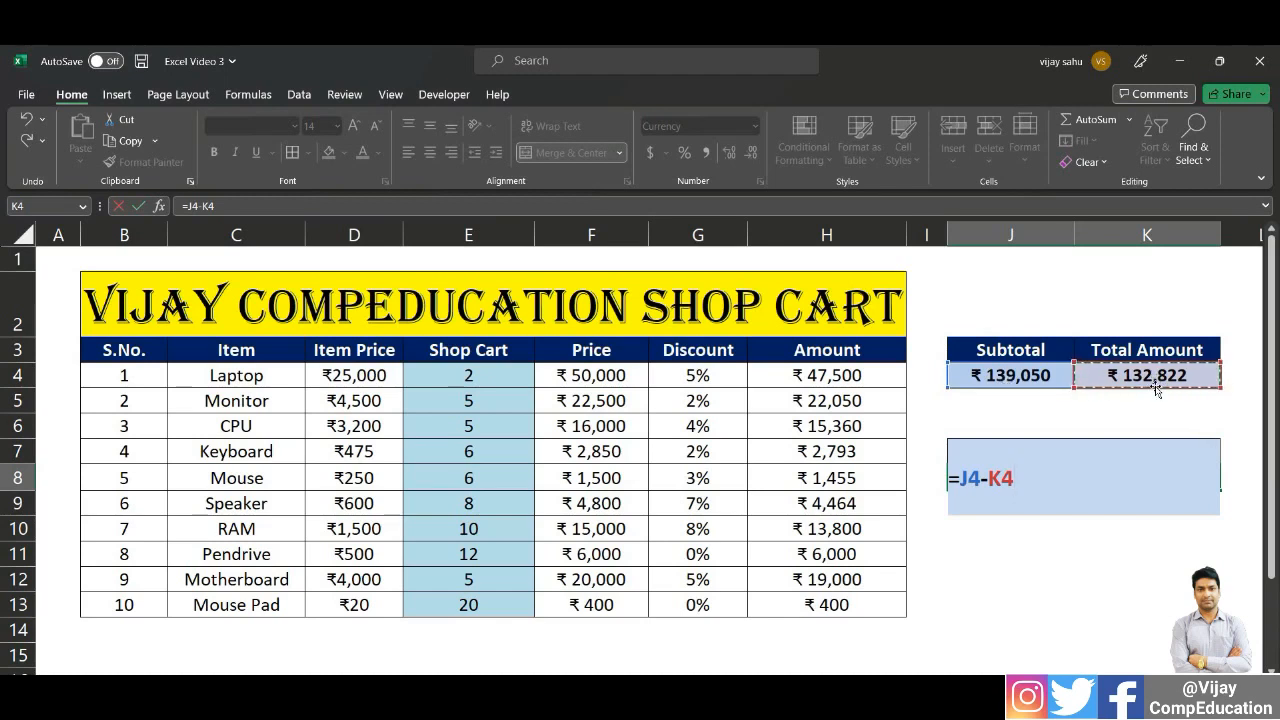
key("Return")
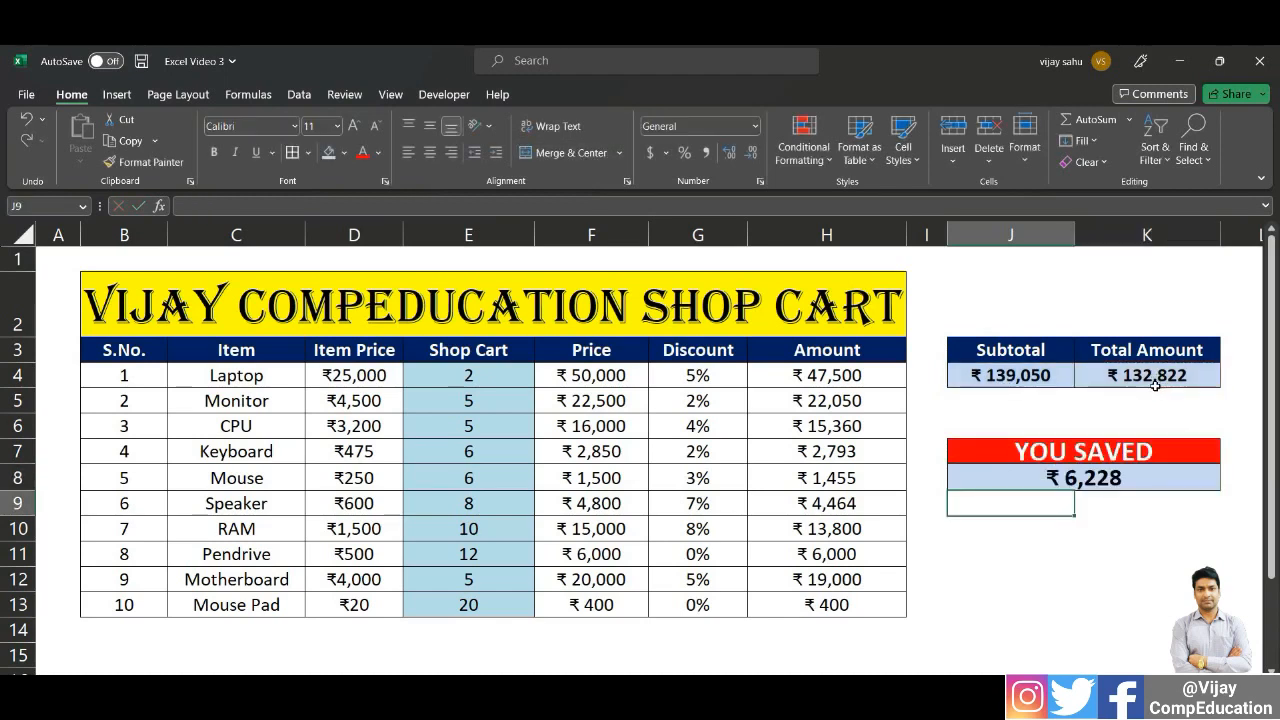
left_click(1085, 480)
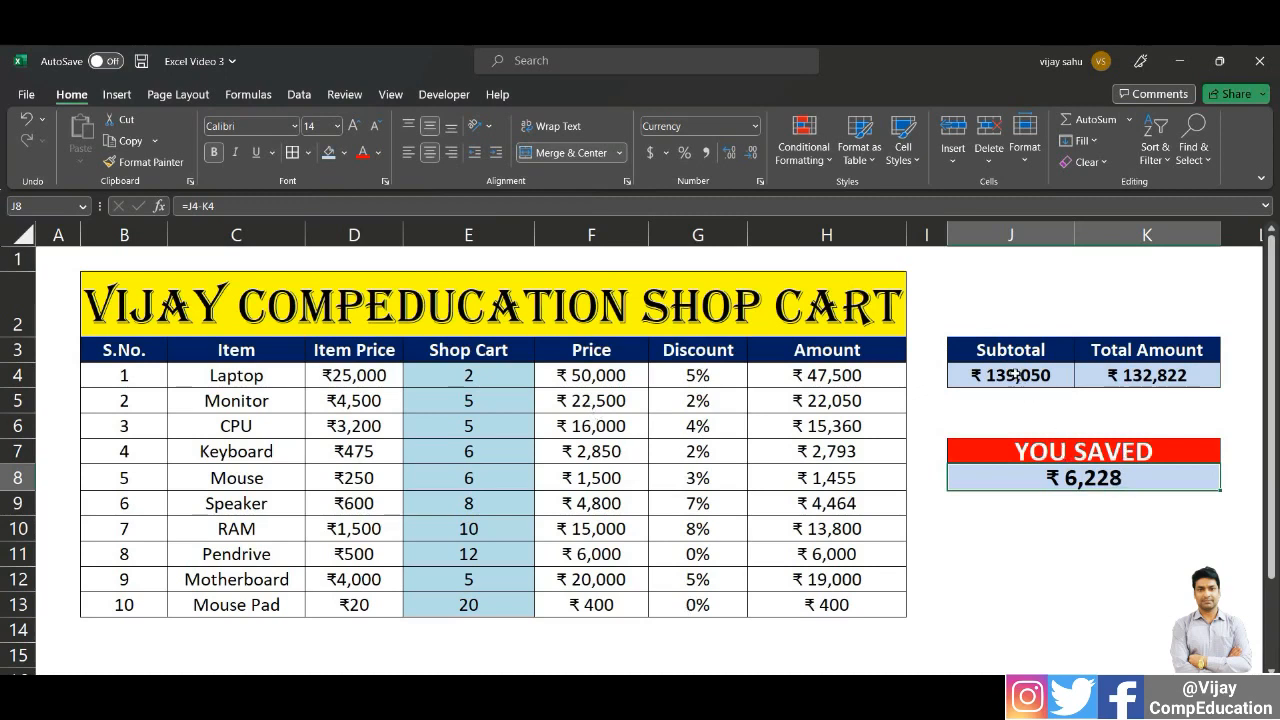
left_click(1032, 572)
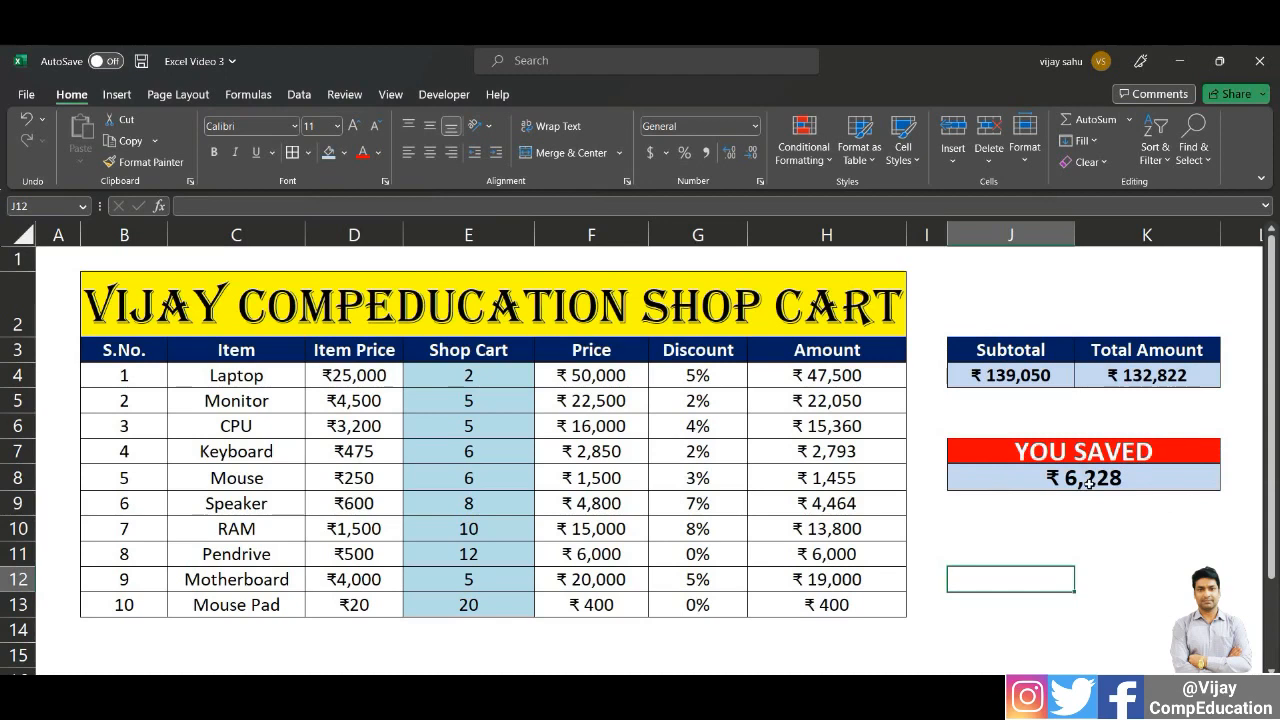
left_click(1010, 505)
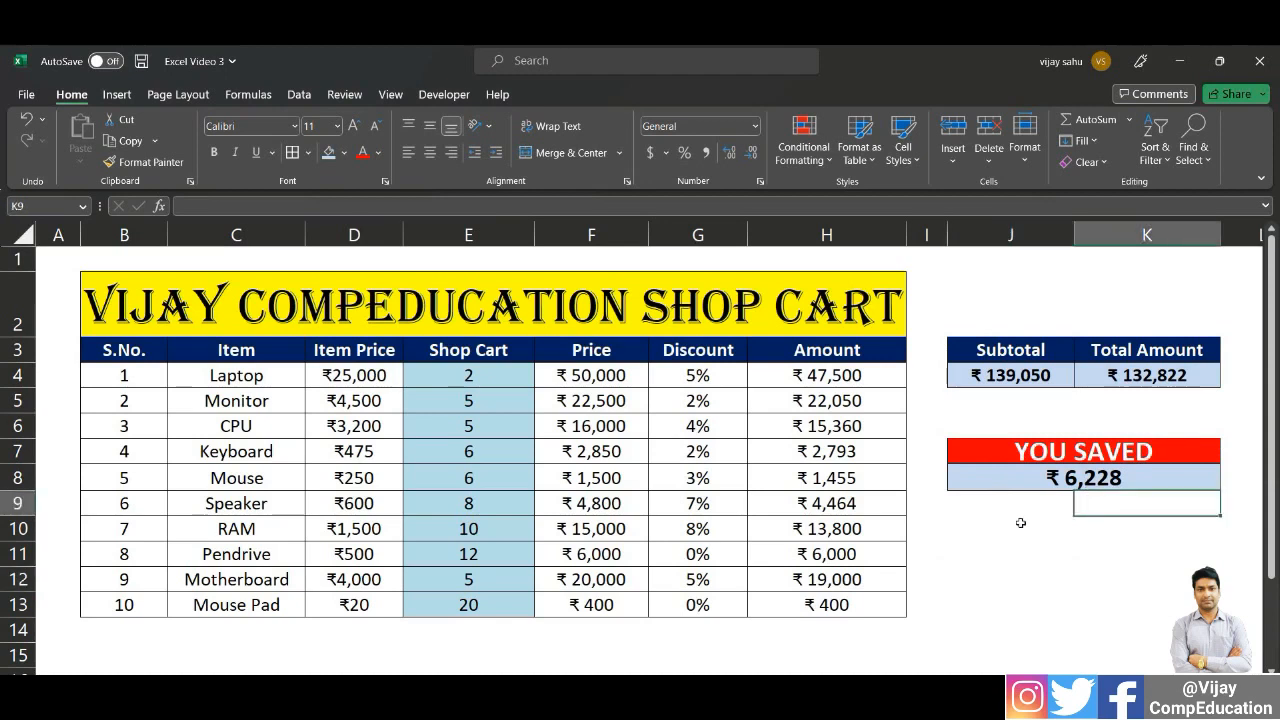
key("Down")
left_click(1081, 483)
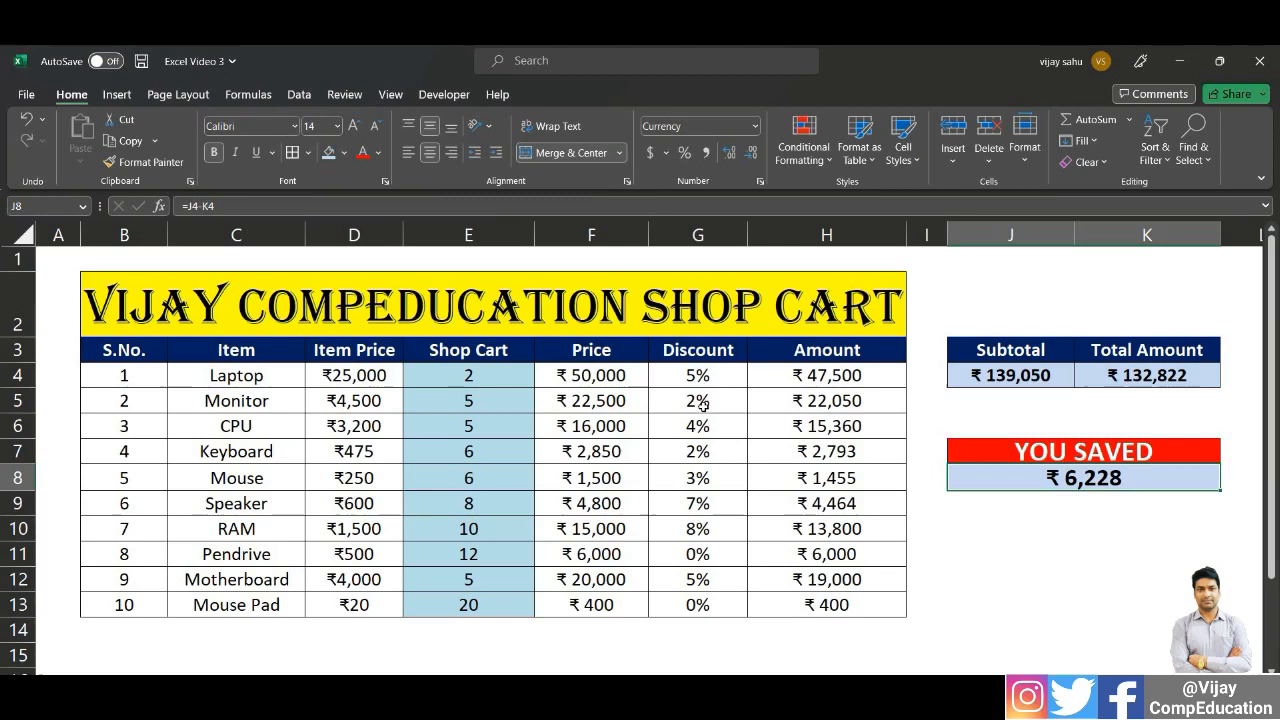
left_click(993, 598)
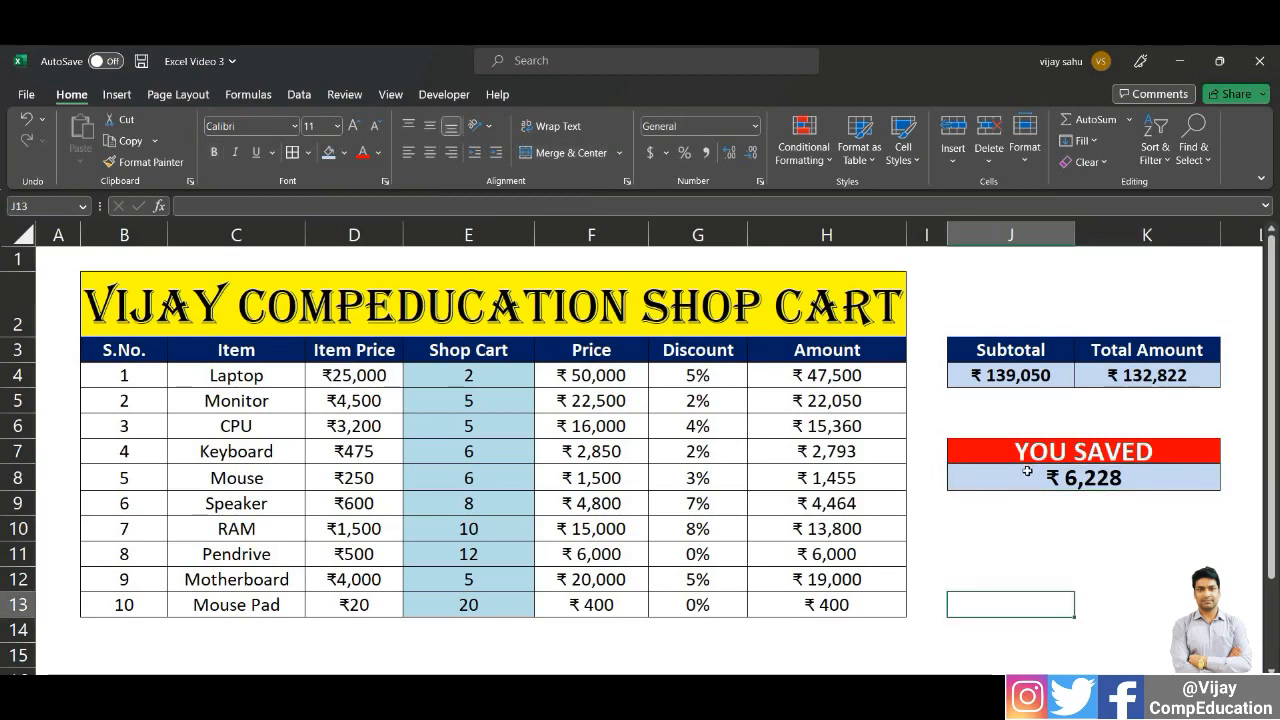